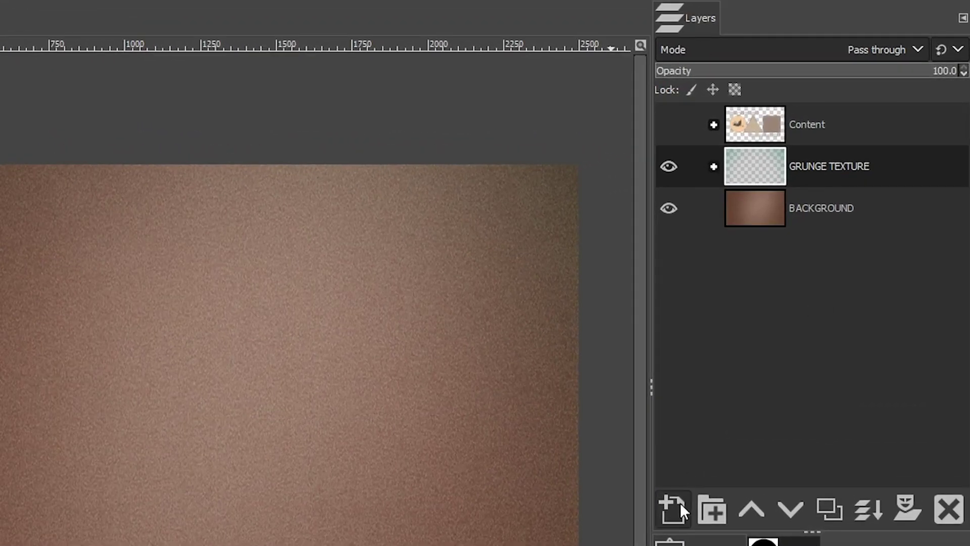
Create a layer named Square, place it above the GRUNGE TEXTURE group, and collapse the group.
left_click(676, 508)
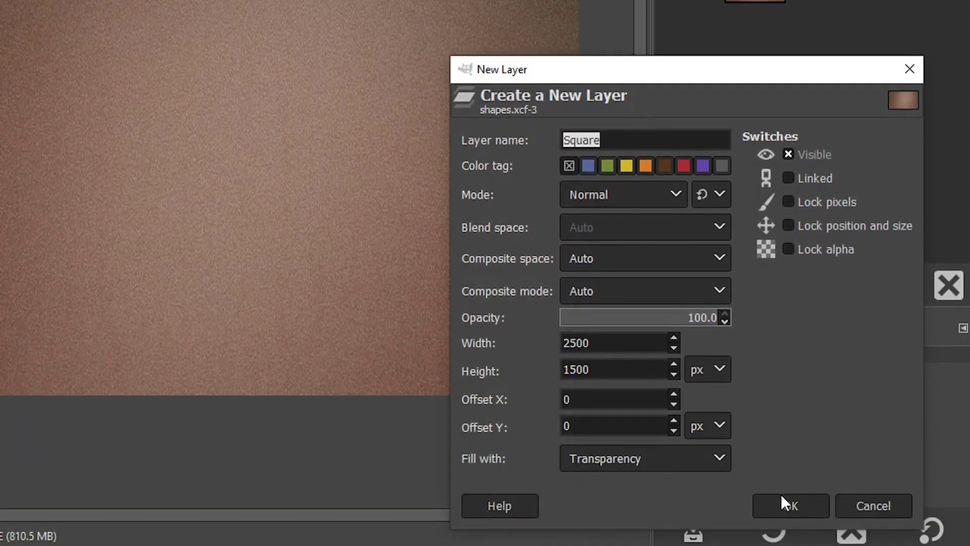
left_click(784, 503)
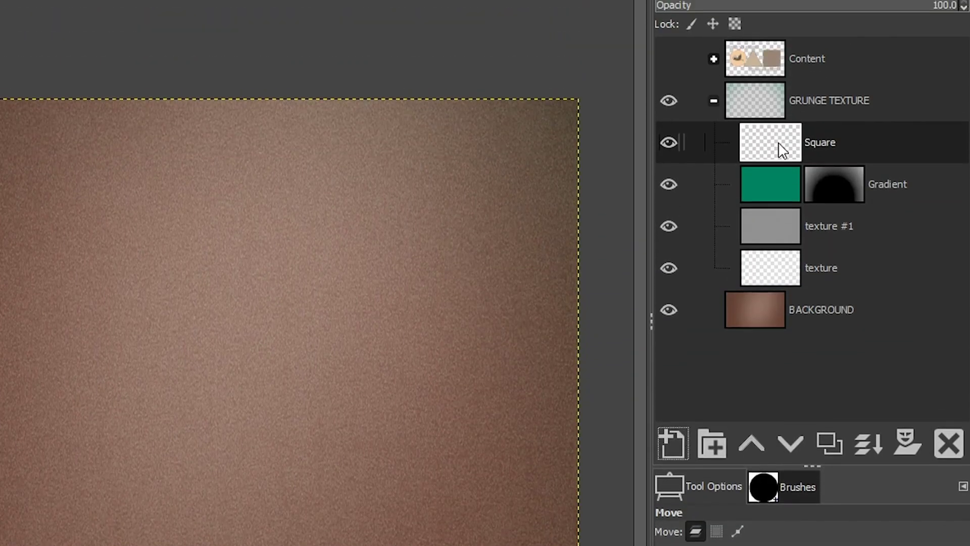
left_click_drag(782, 152, 795, 101)
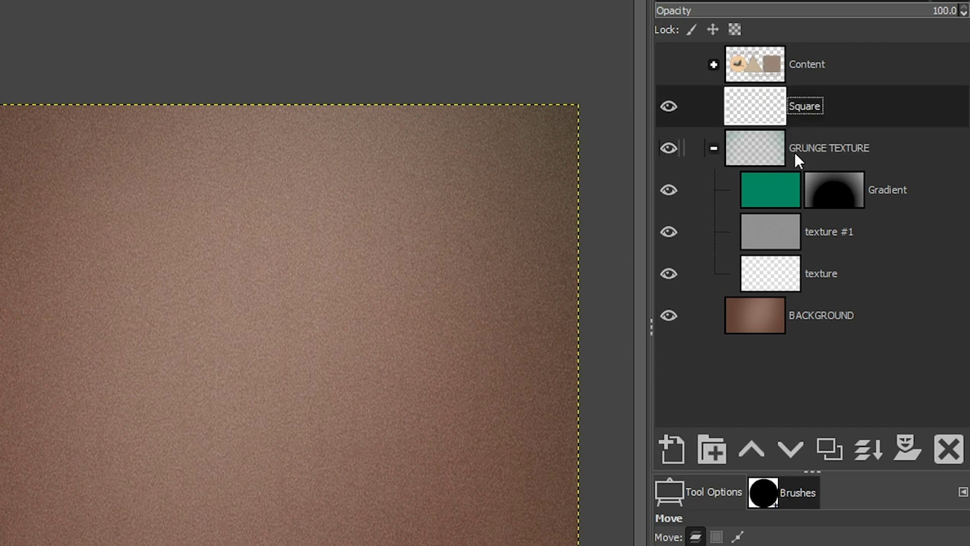
left_click(713, 148)
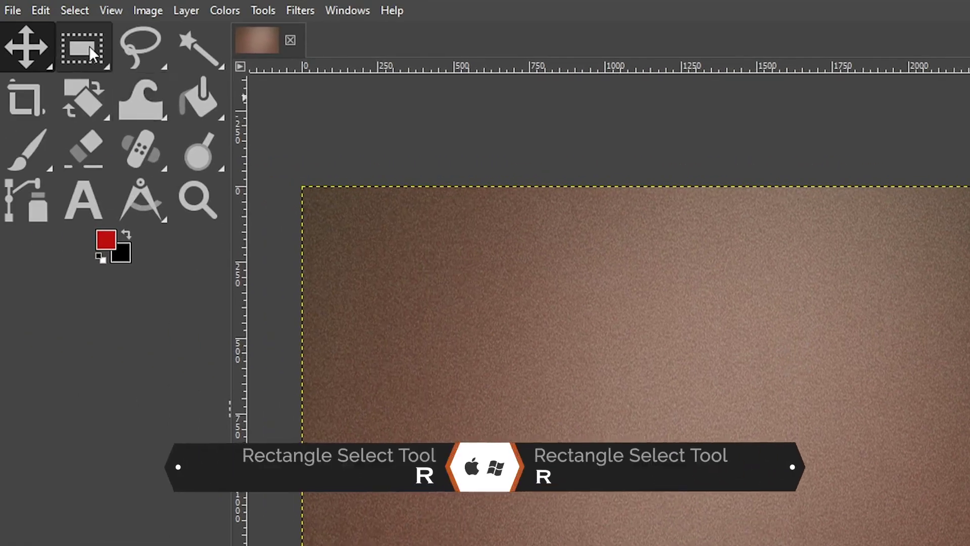
left_click(89, 45)
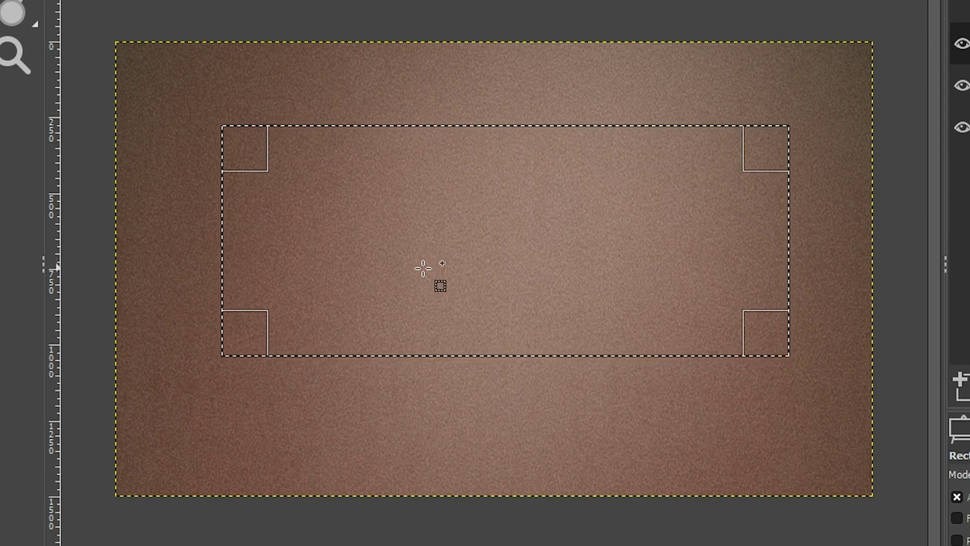
Clear the old selection and draw a near-square 870 × 879 px selection at 810, 228.
key("ctrl+shift+a")
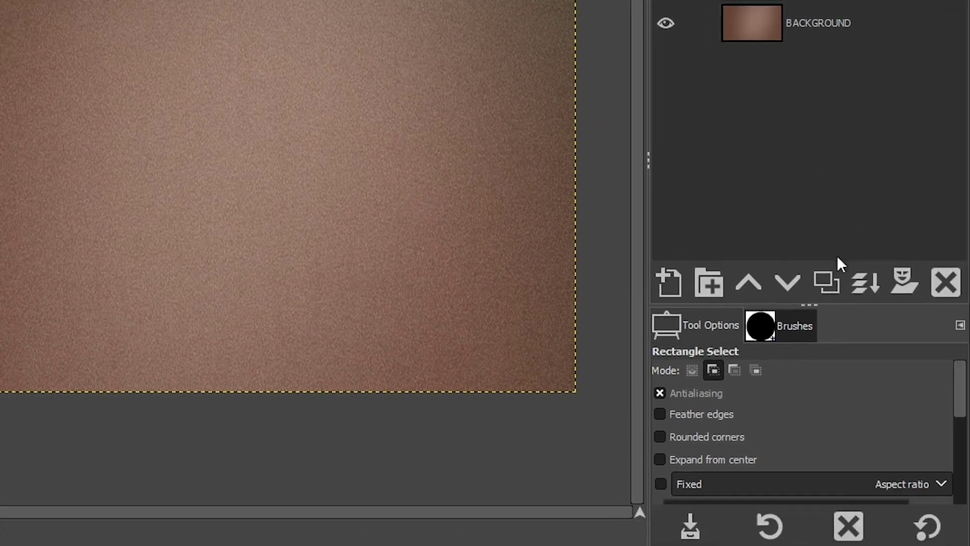
left_click_drag(805, 305, 774, 119)
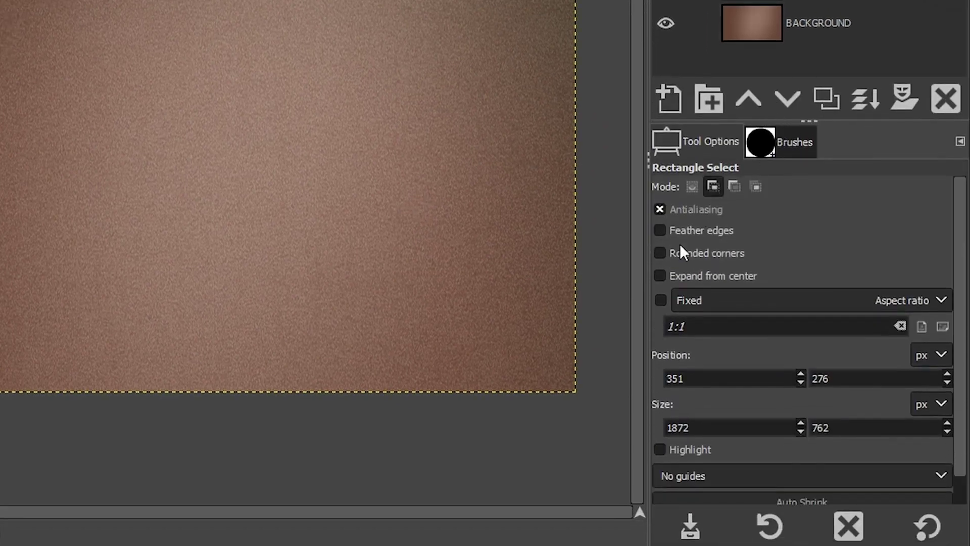
left_click(659, 300)
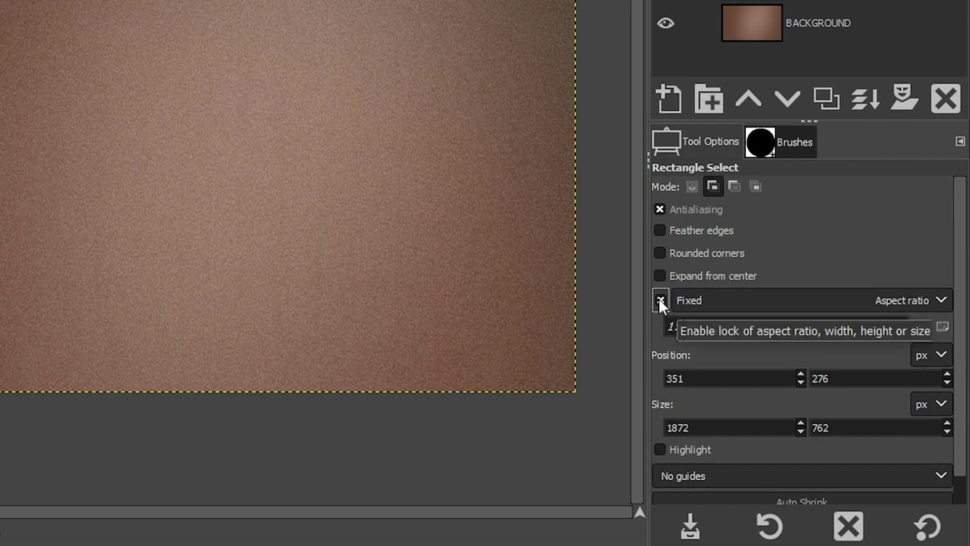
left_click(660, 301)
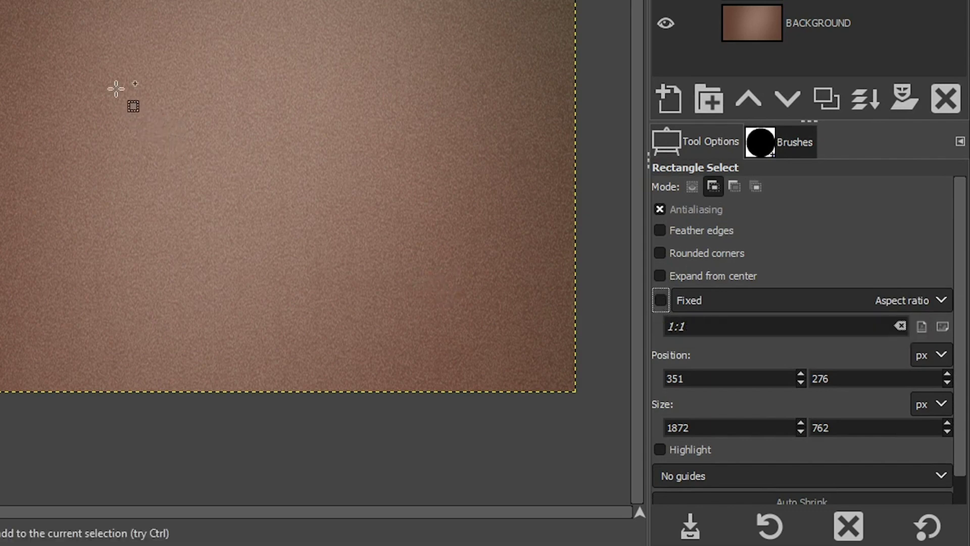
left_click_drag(64, 8, 327, 273)
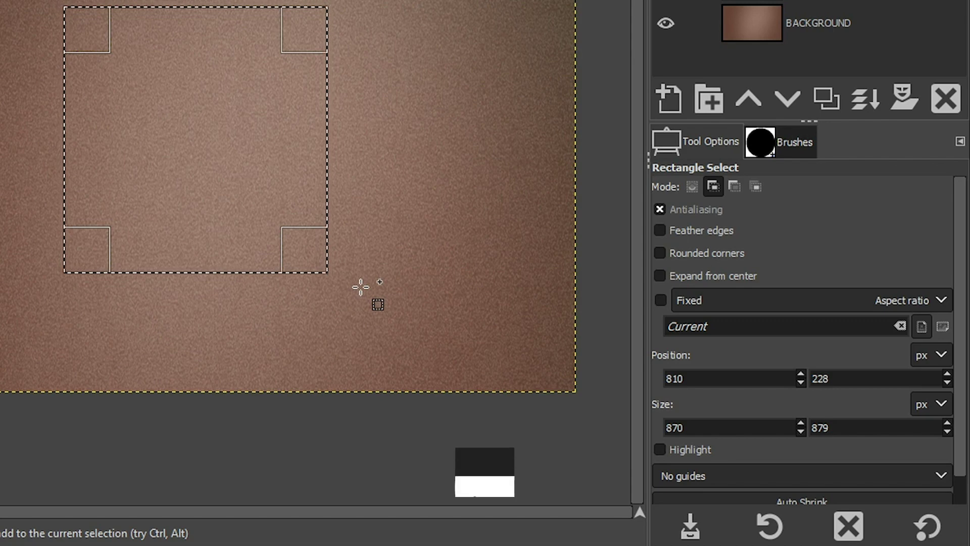
Lock the aspect ratio to 1:1 and draw an exact 981 × 981 px square selection.
key("ctrl+shift+a")
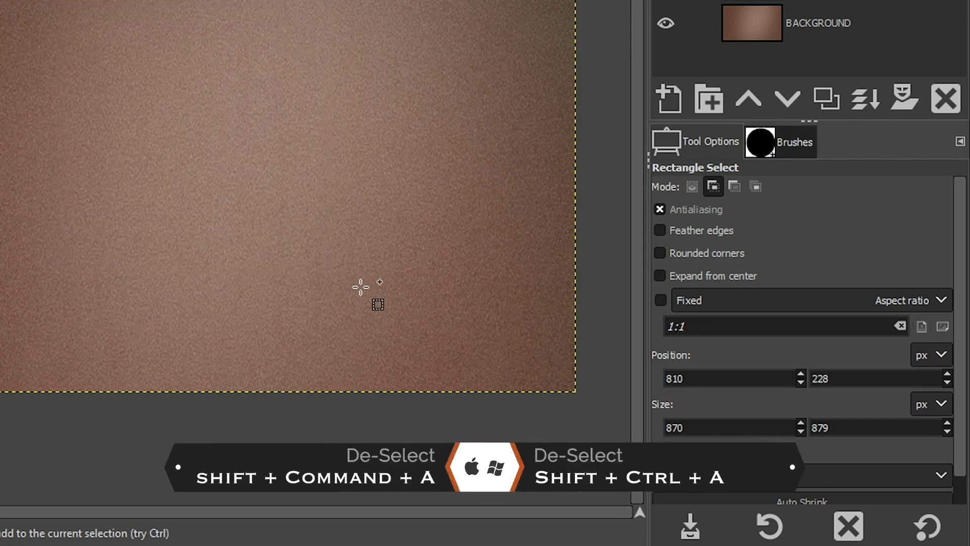
left_click(660, 300)
left_click(853, 301)
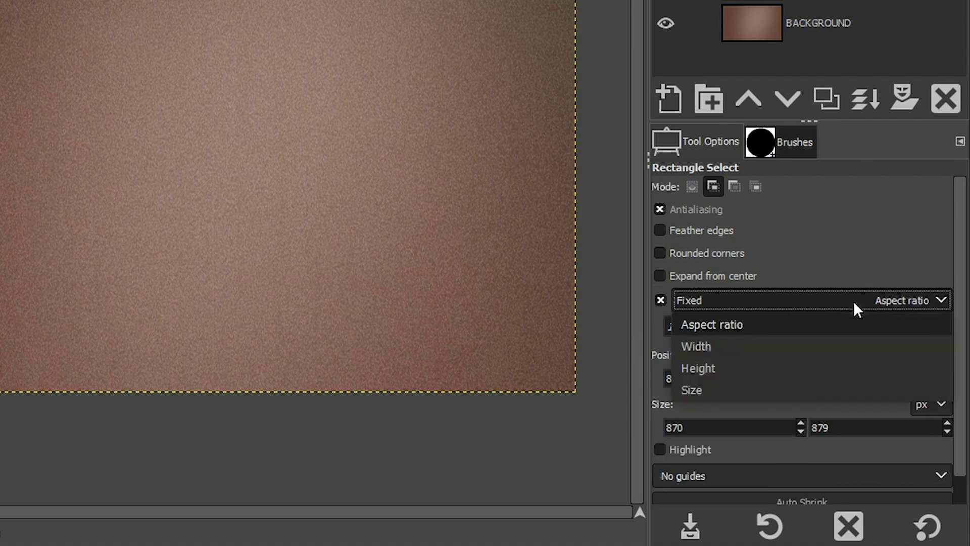
left_click(752, 329)
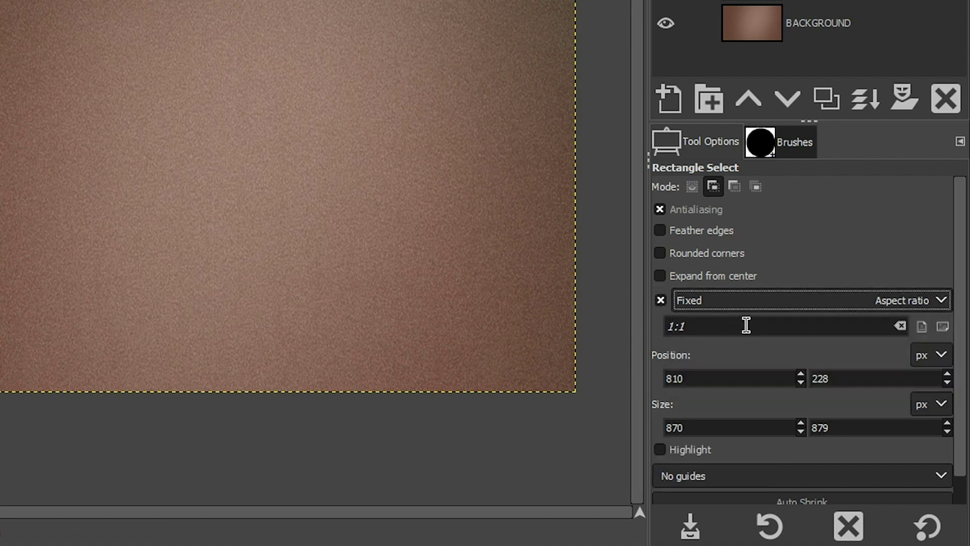
triple_click(689, 326)
left_click(699, 329)
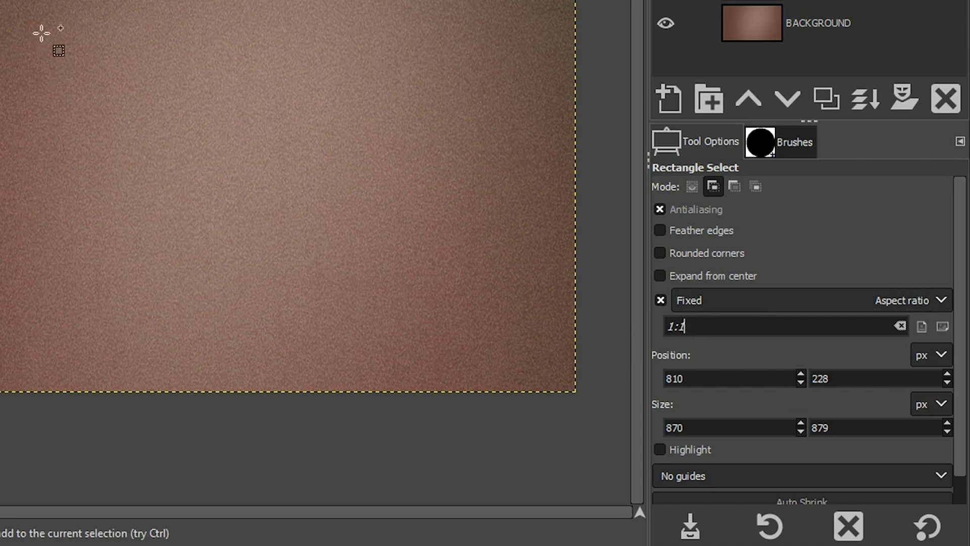
left_click_drag(41, 33, 318, 330)
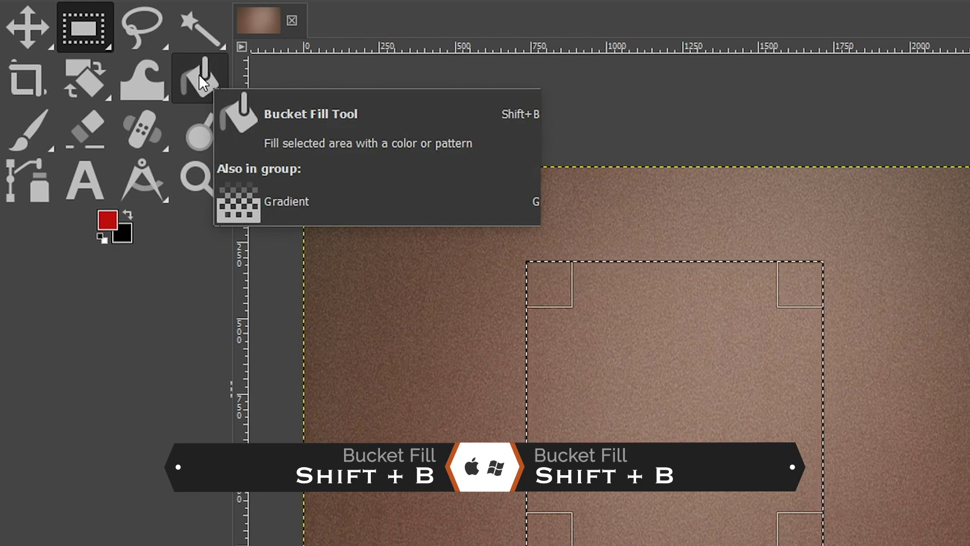
Bucket-fill the square selection with cream on the Square layer, then deselect.
left_click(199, 73)
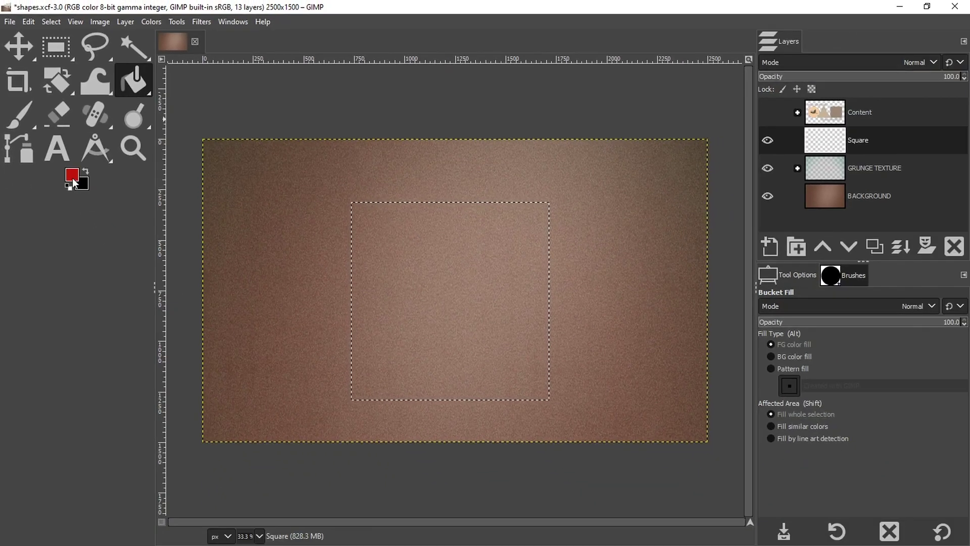
left_click(107, 220)
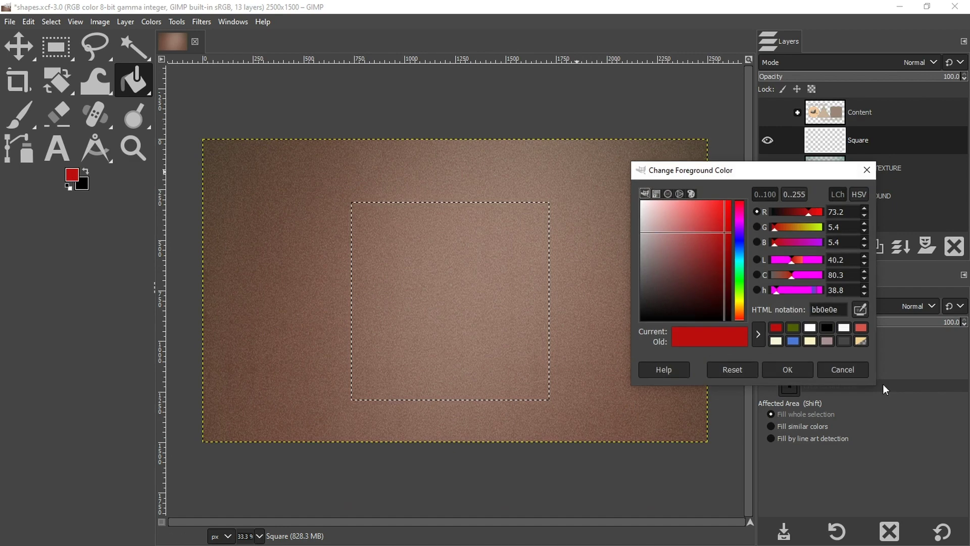
left_click(808, 341)
left_click(788, 369)
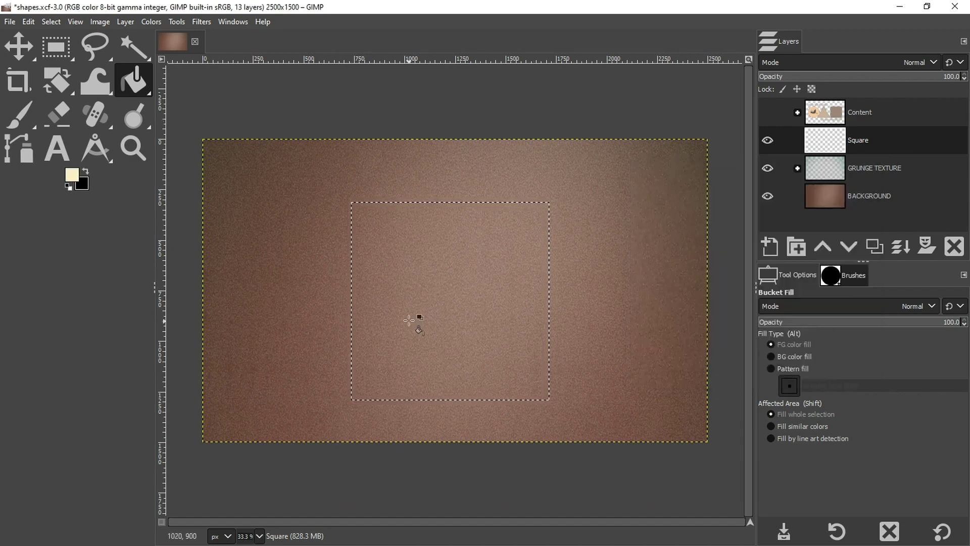
left_click(440, 307)
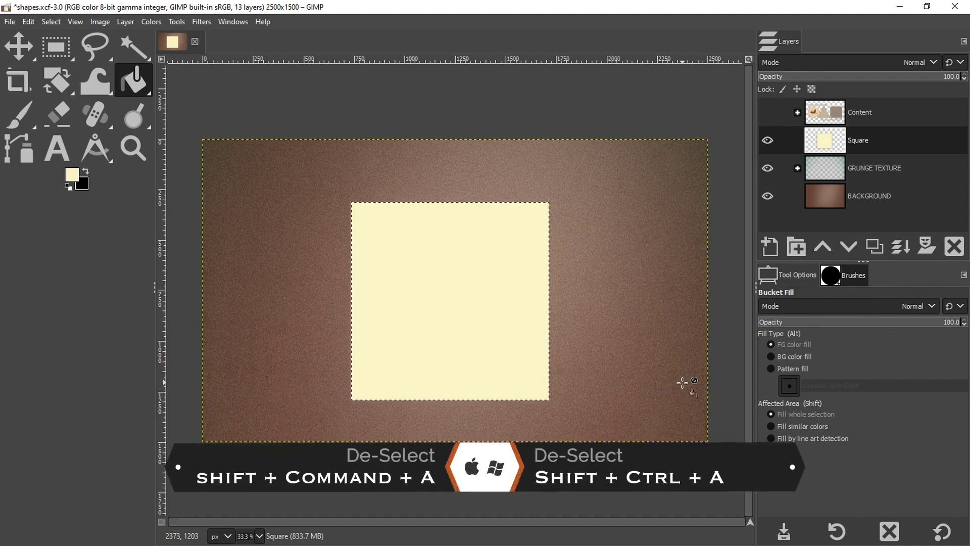
key("shift+ctrl+a")
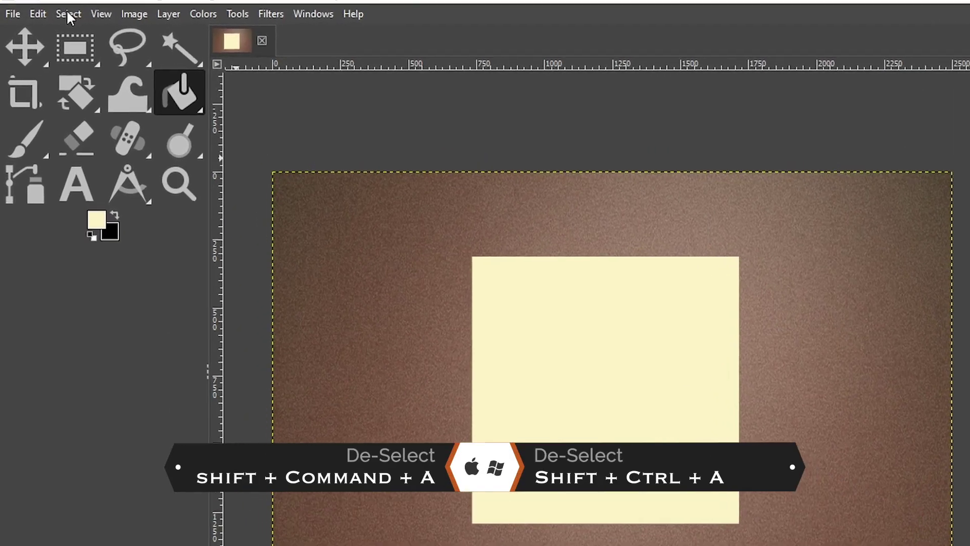
left_click(51, 22)
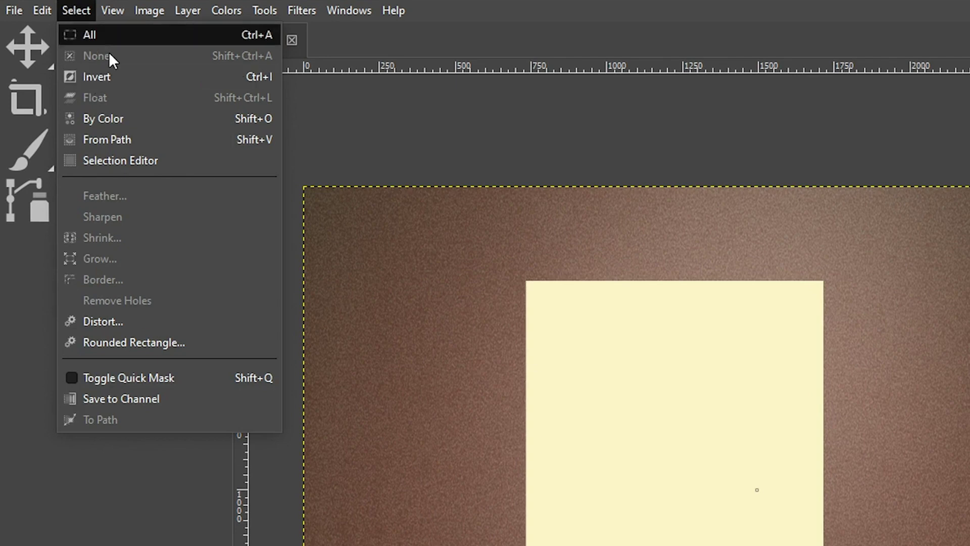
key("Escape")
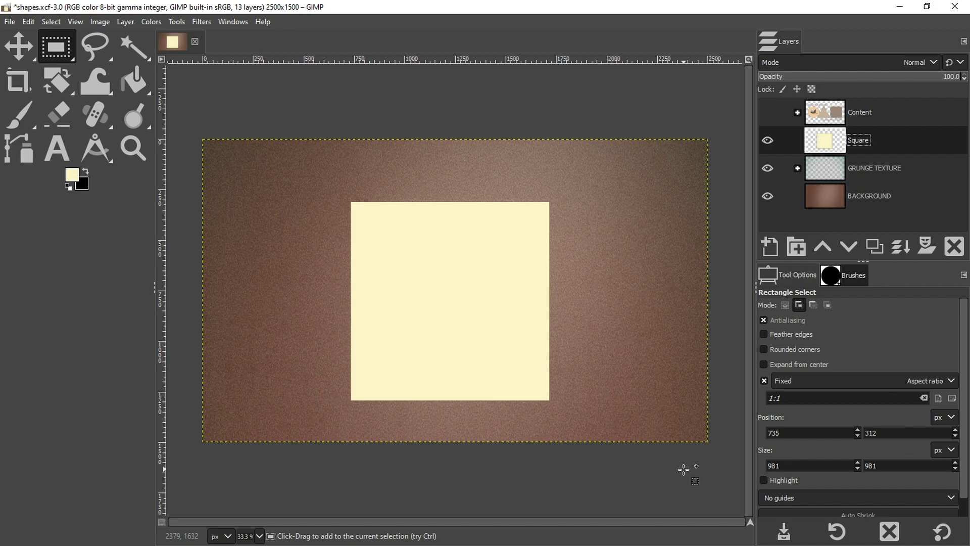
Hide the Square layer and add a transparent layer named 'Paths Shape'.
left_click(769, 140)
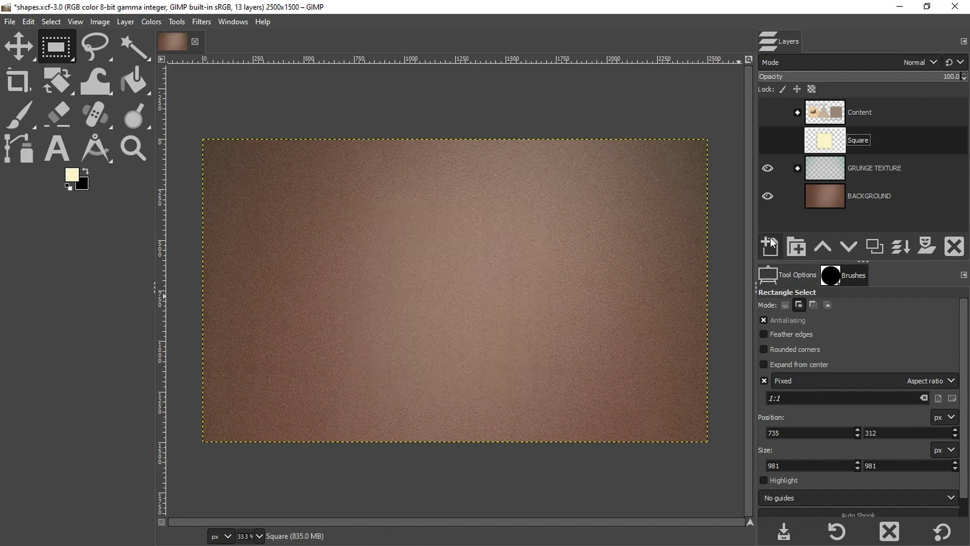
left_click(770, 246)
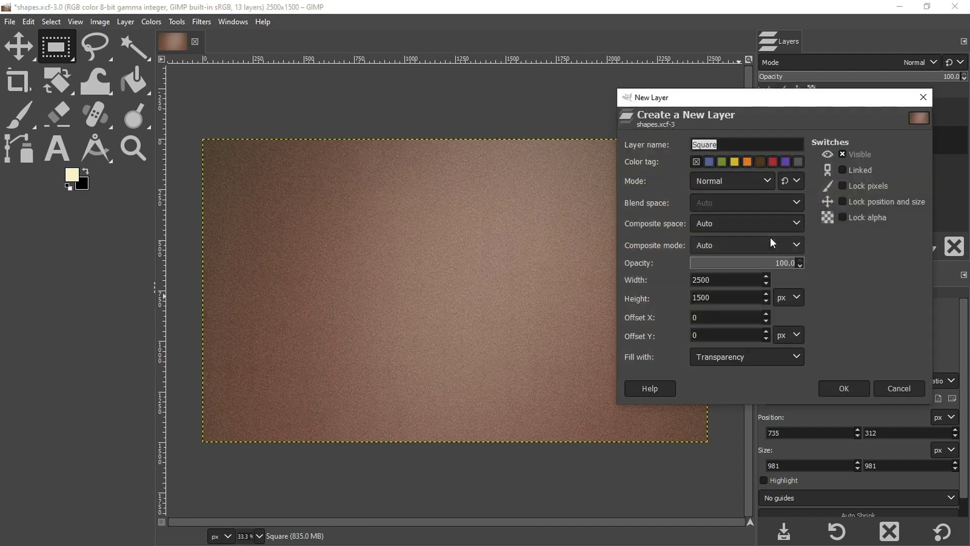
type("Paths Shape")
left_click(835, 386)
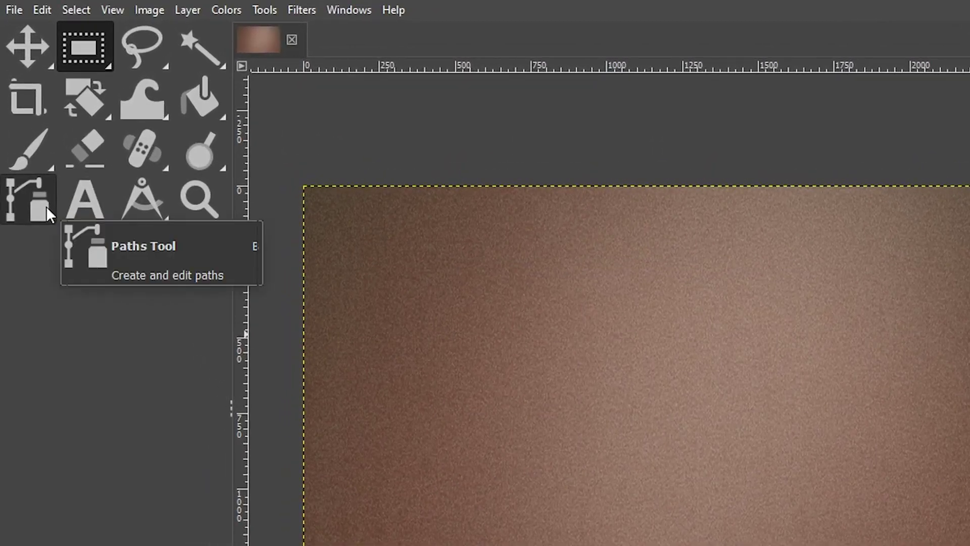
Place four path anchors forming three straight sides of a tilted quadrilateral.
left_click(47, 206)
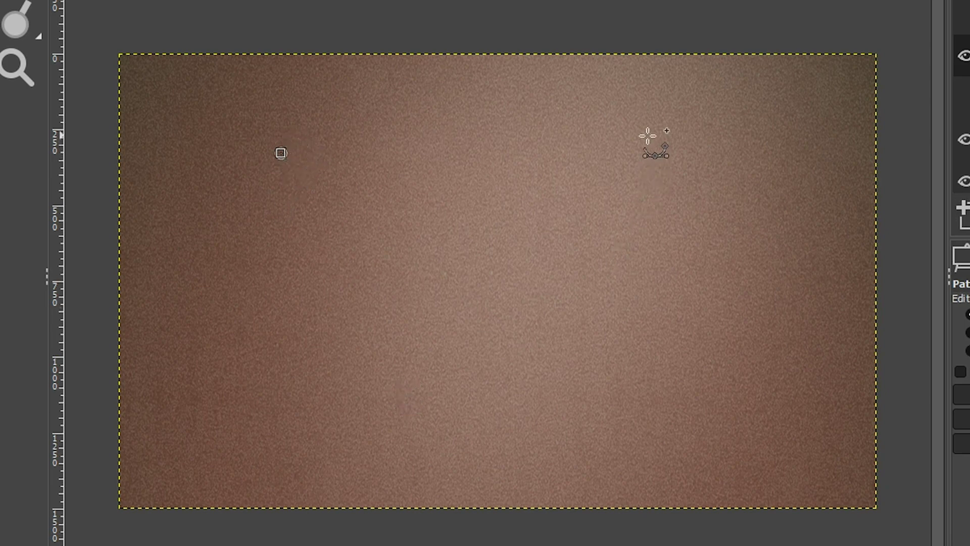
left_click(647, 136)
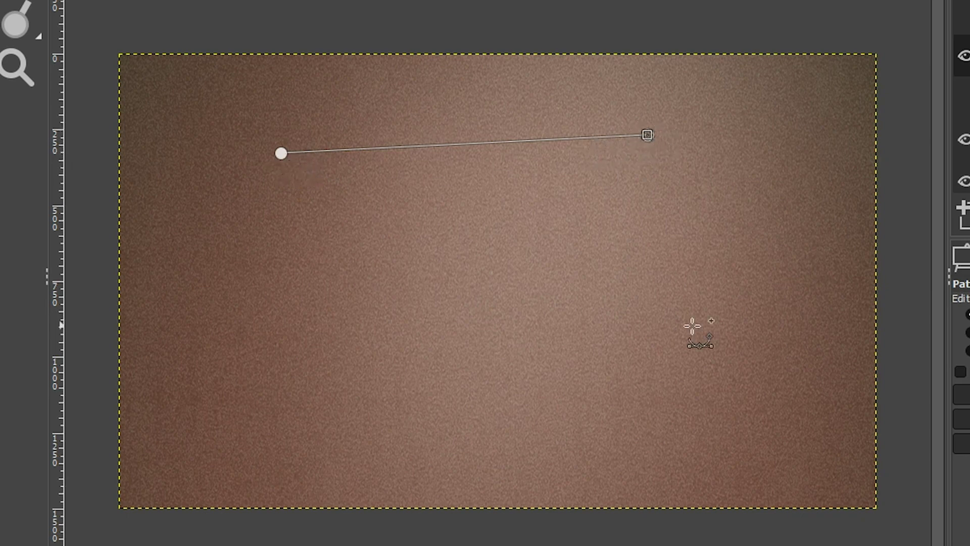
left_click(736, 353)
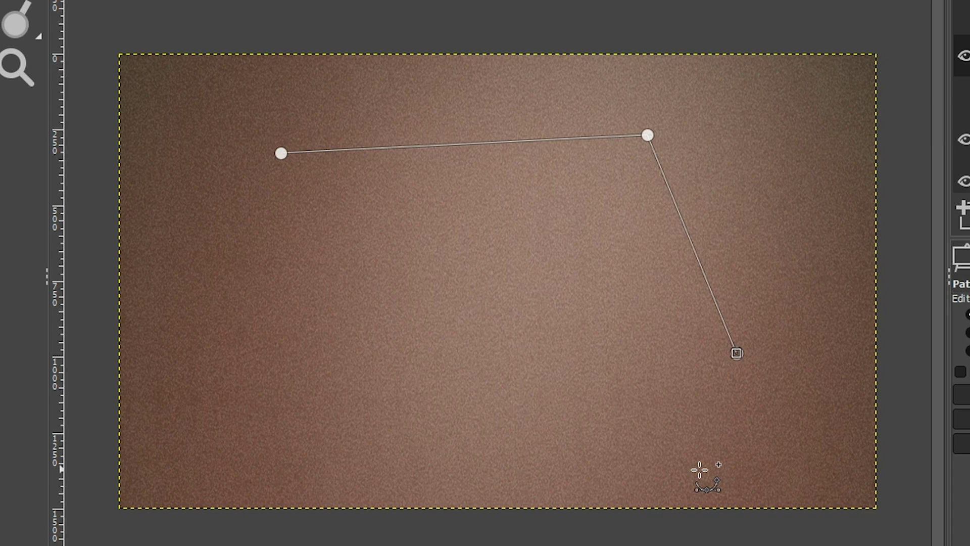
left_click(330, 391)
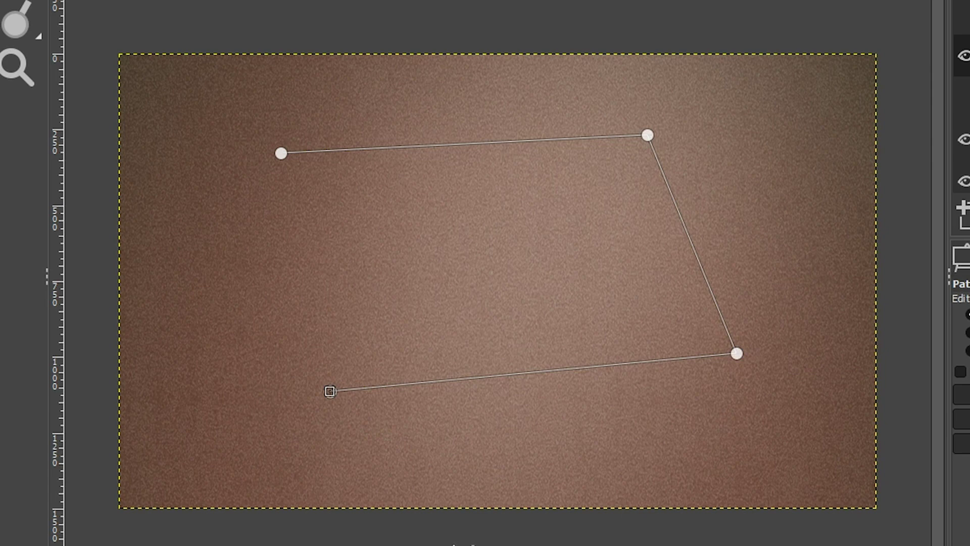
Add a curved toe anchor and a straight notch segment, then close the path at its start.
left_click_drag(286, 282, 318, 197)
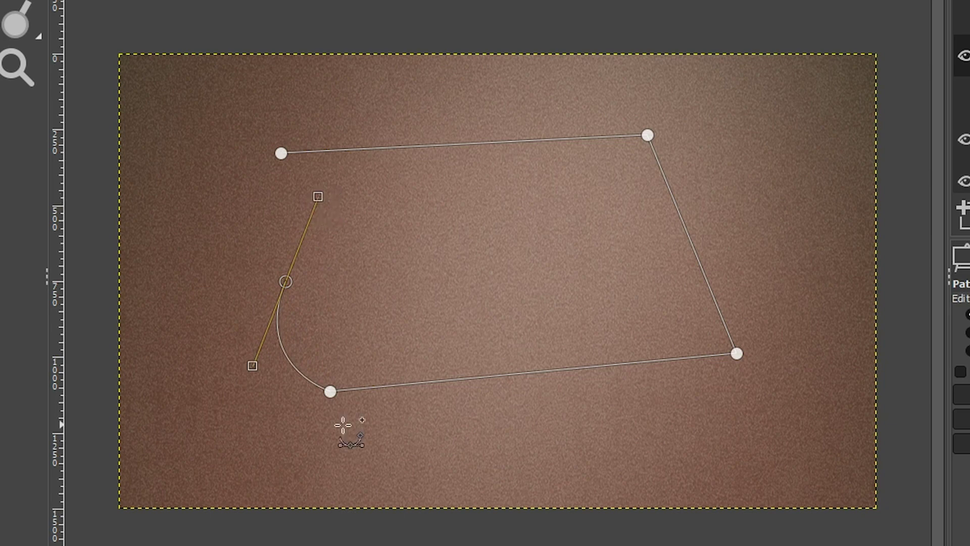
left_click(415, 272)
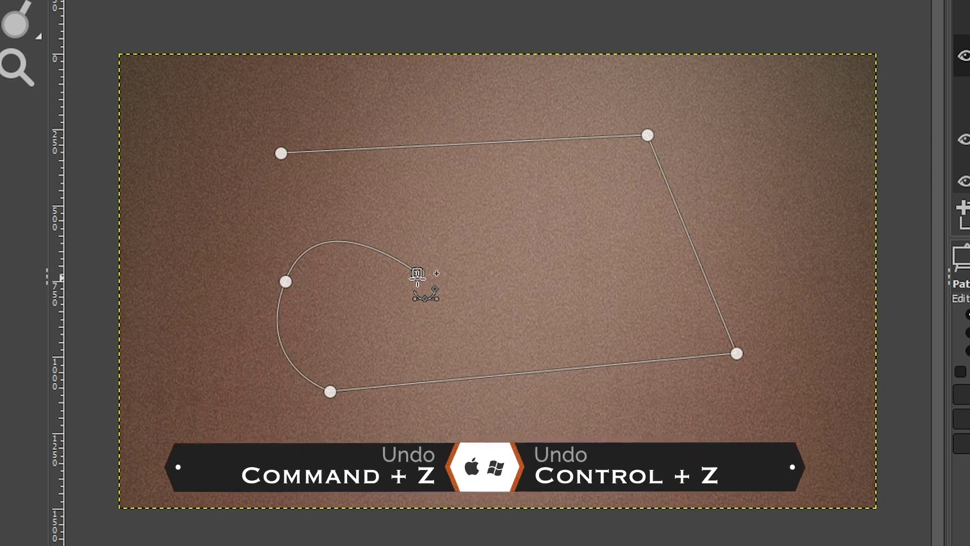
key("ctrl+z")
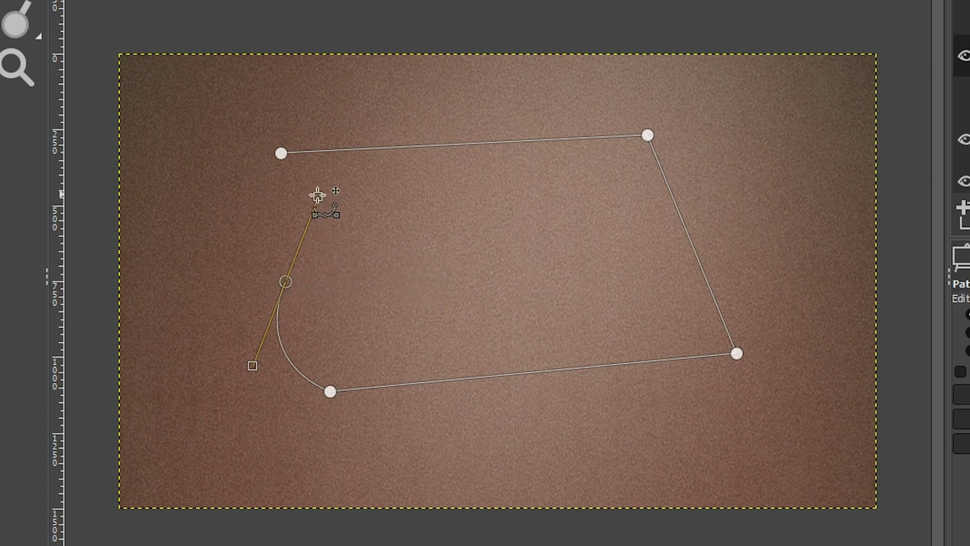
left_click_drag(317, 196, 287, 273)
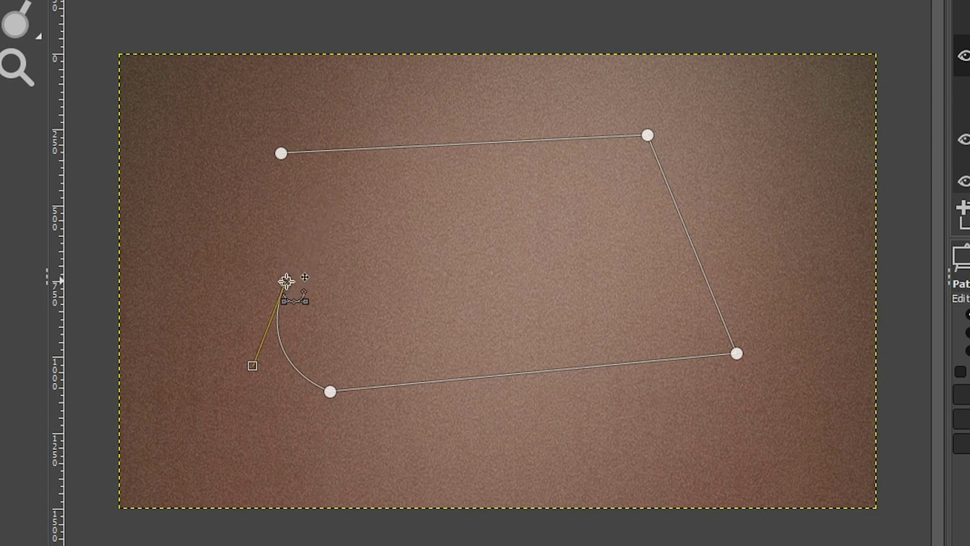
left_click(391, 280)
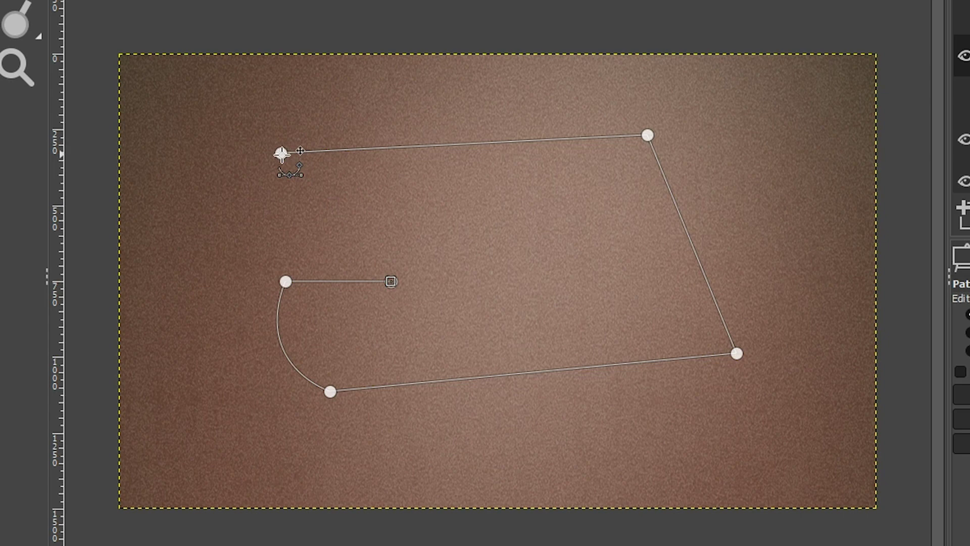
left_click(280, 153, "ctrl")
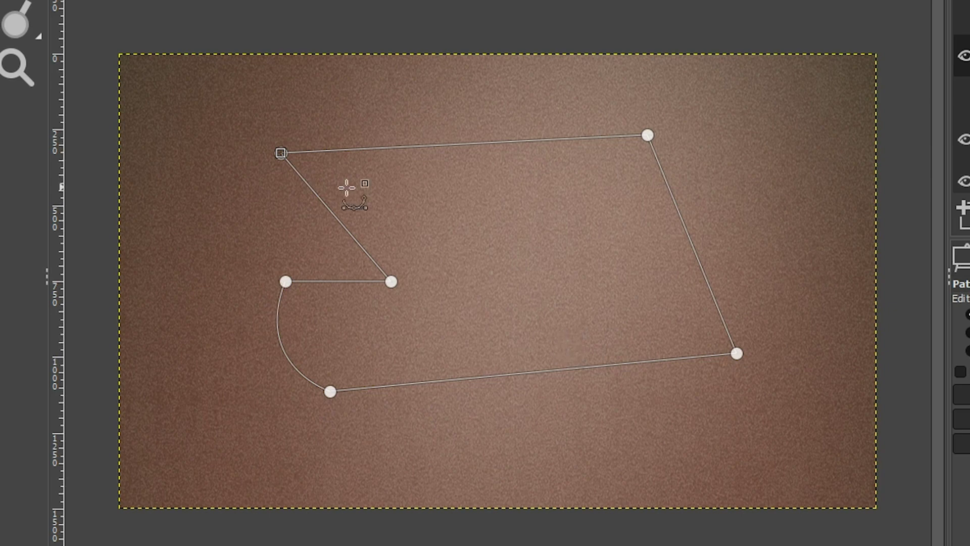
Drag the boot path's corner anchors so its top edge and sole run level.
left_click_drag(279, 152, 331, 111)
left_click_drag(655, 136, 640, 93)
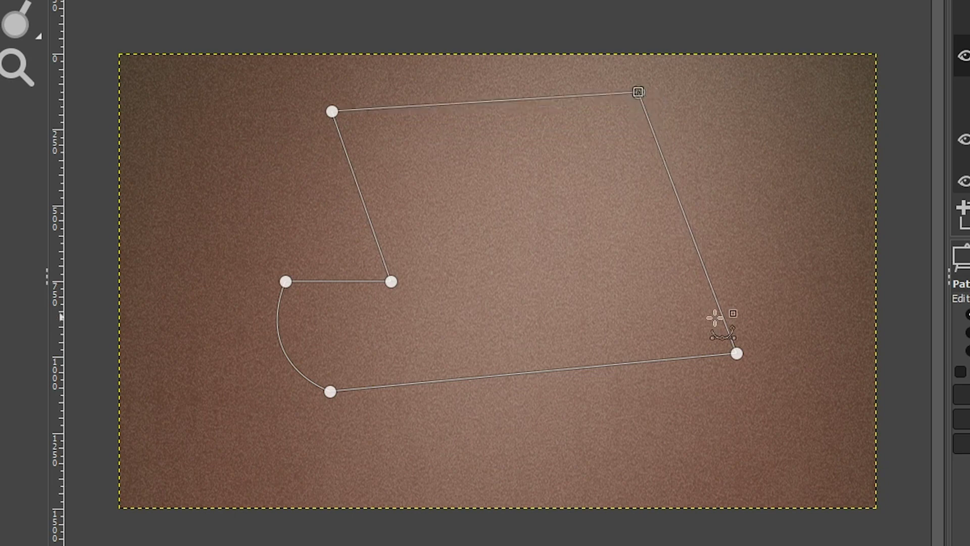
left_click_drag(737, 353, 710, 385)
left_click_drag(332, 111, 373, 92)
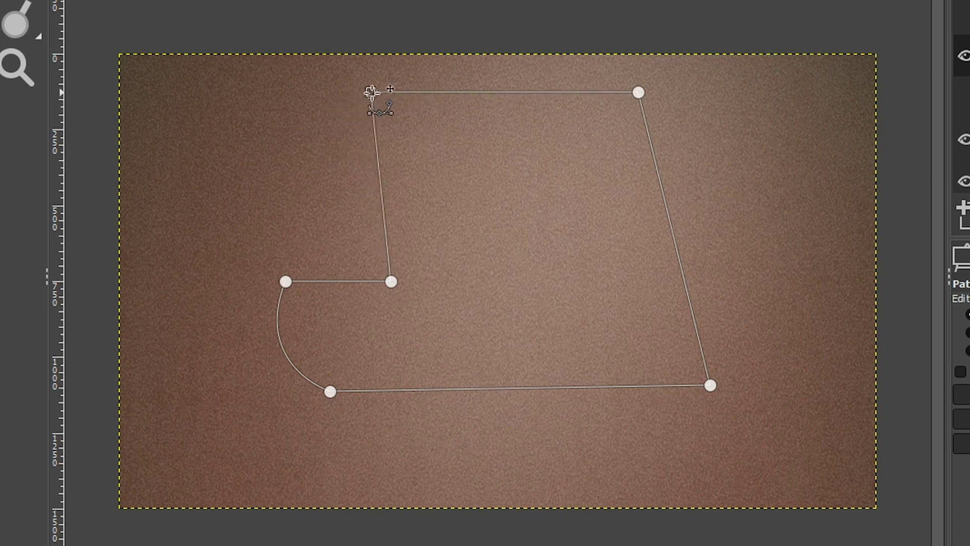
left_click_drag(391, 281, 414, 281)
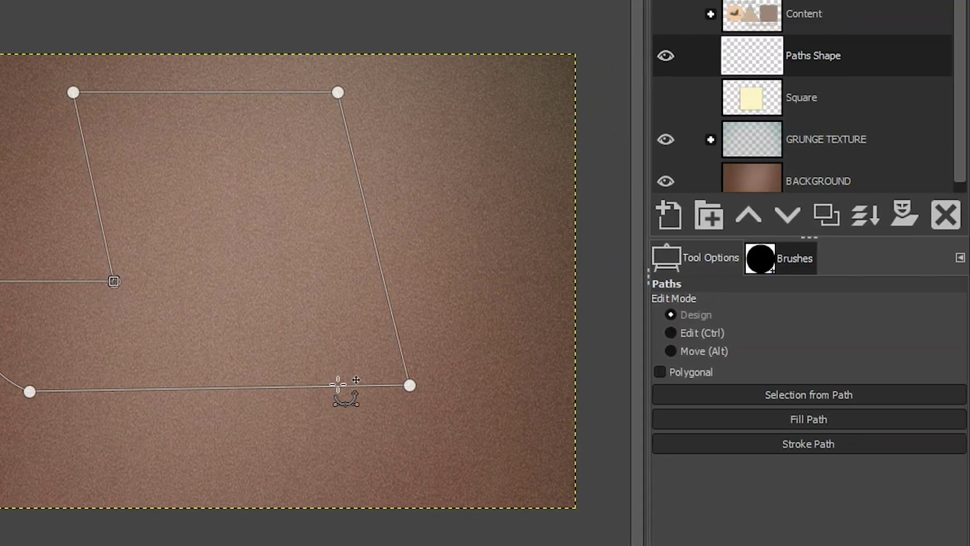
Turn the boot path into a selection, bucket-fill it with red, and deselect.
left_click(804, 395)
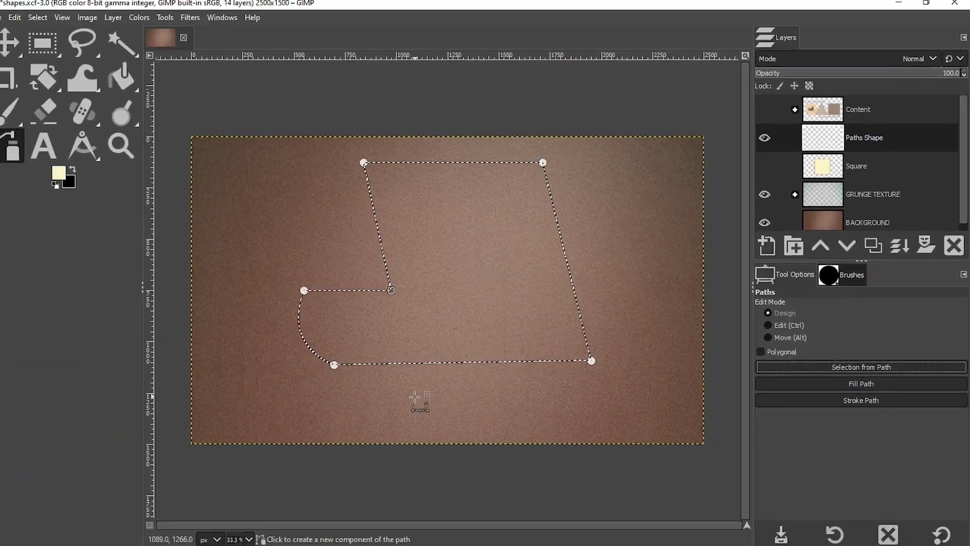
left_click(121, 77)
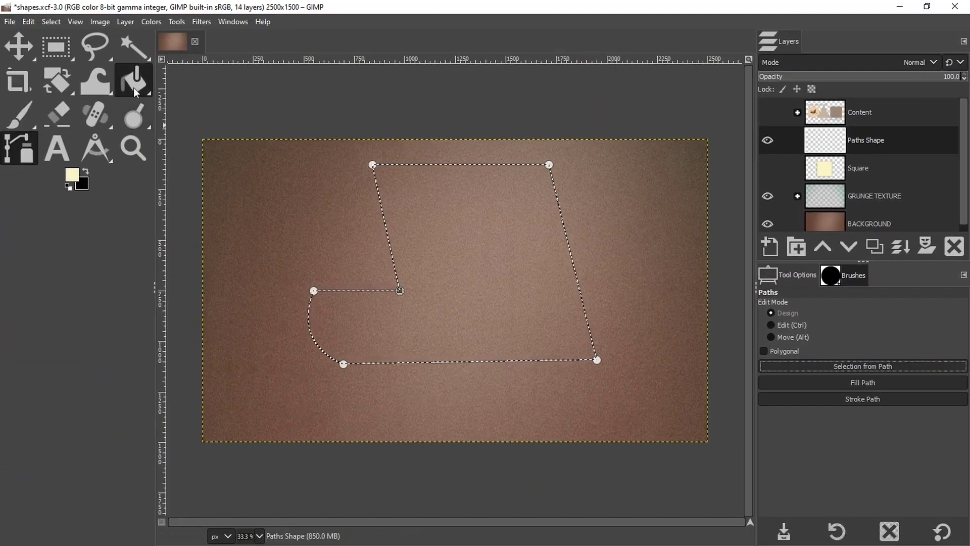
left_click(72, 175)
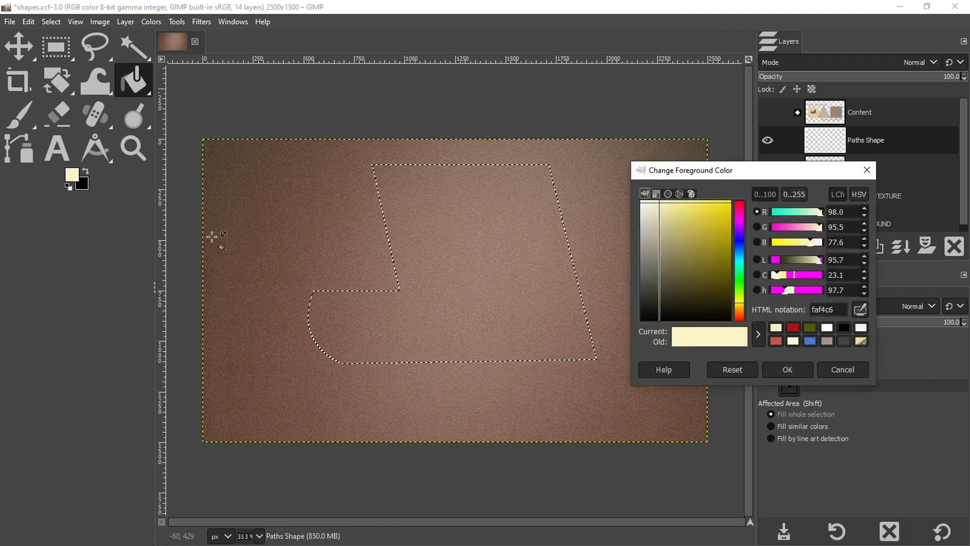
left_click(776, 341)
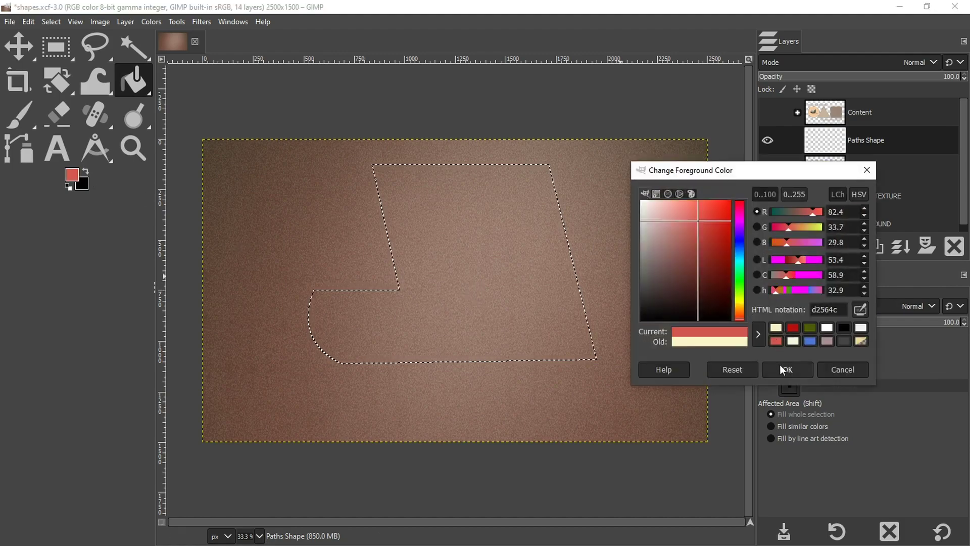
left_click(788, 369)
left_click(501, 295)
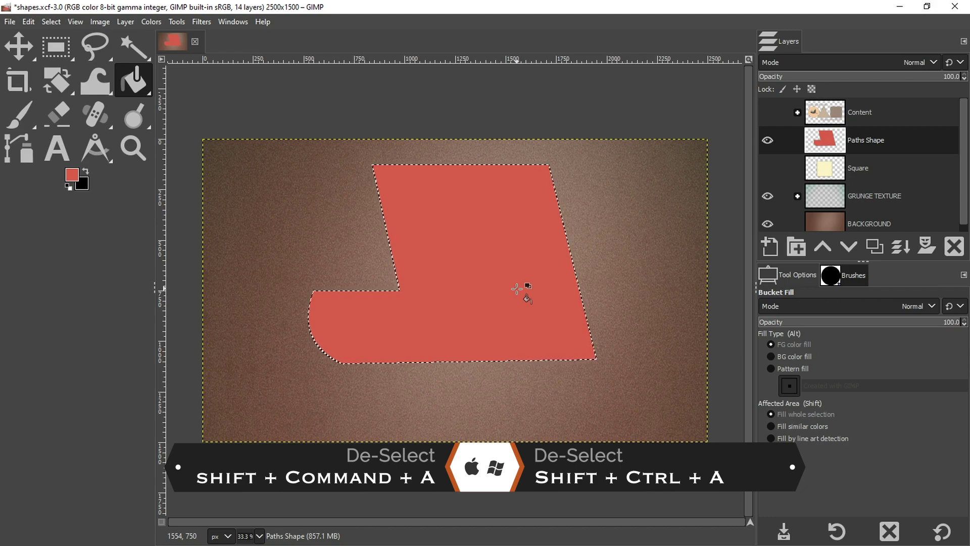
key("shift+ctrl+a")
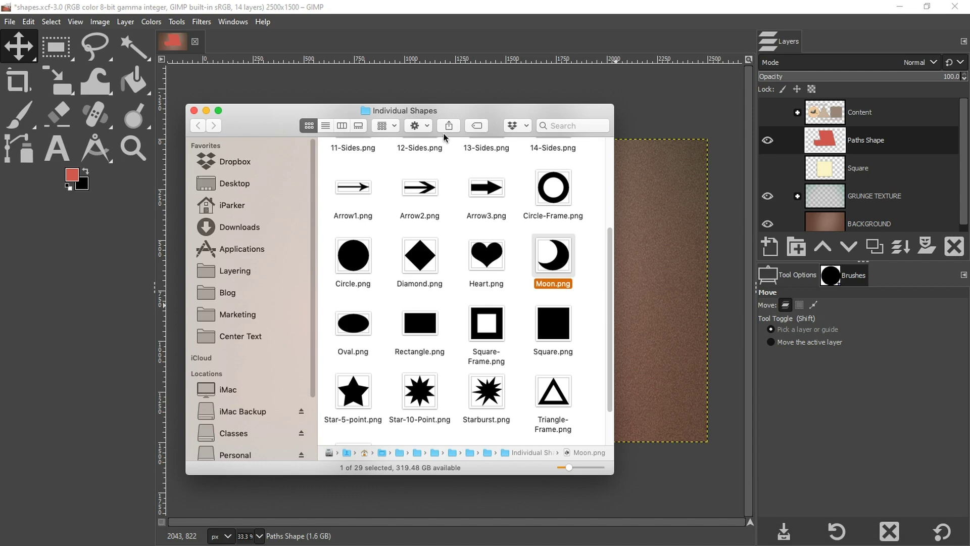
Pick Moon.png in the Individual Shapes folder and drop it onto the GIMP canvas.
left_click(475, 258)
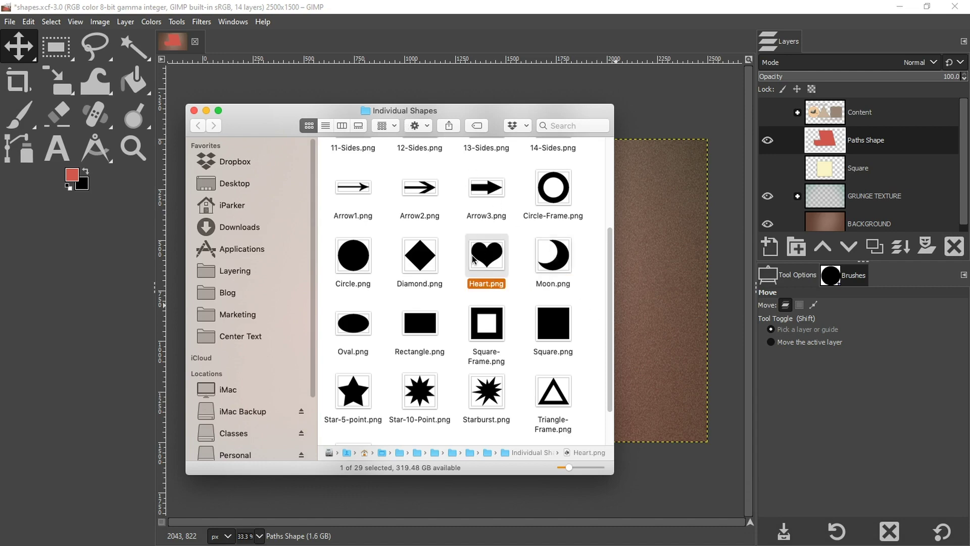
left_click(426, 258)
left_click(546, 259)
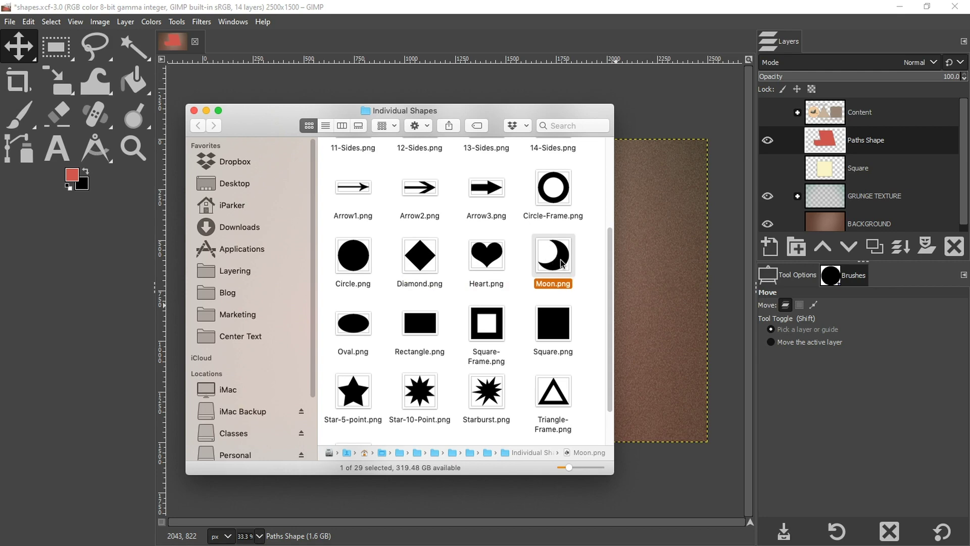
left_click_drag(560, 263, 654, 260)
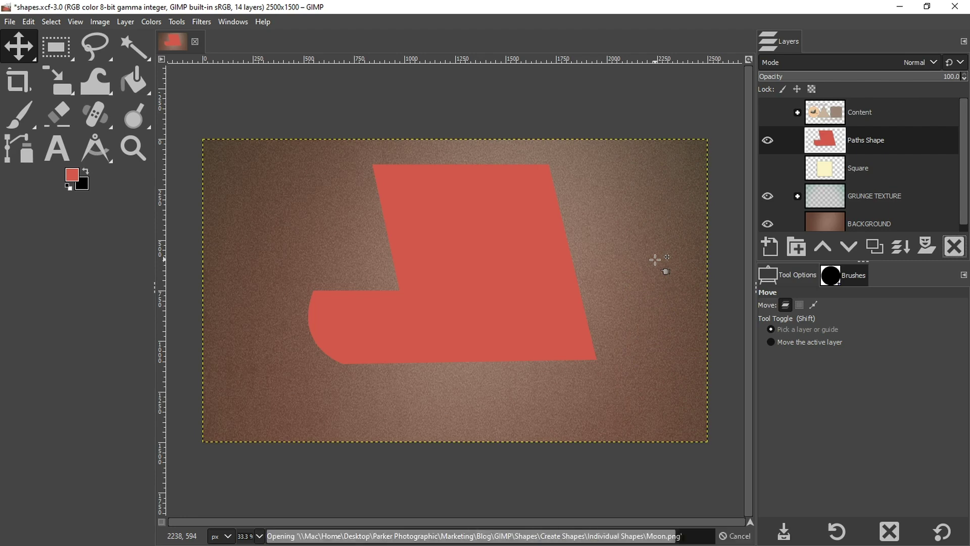
Hide the red Paths Shape layer so the boot no longer shows on the canvas.
left_click(769, 168)
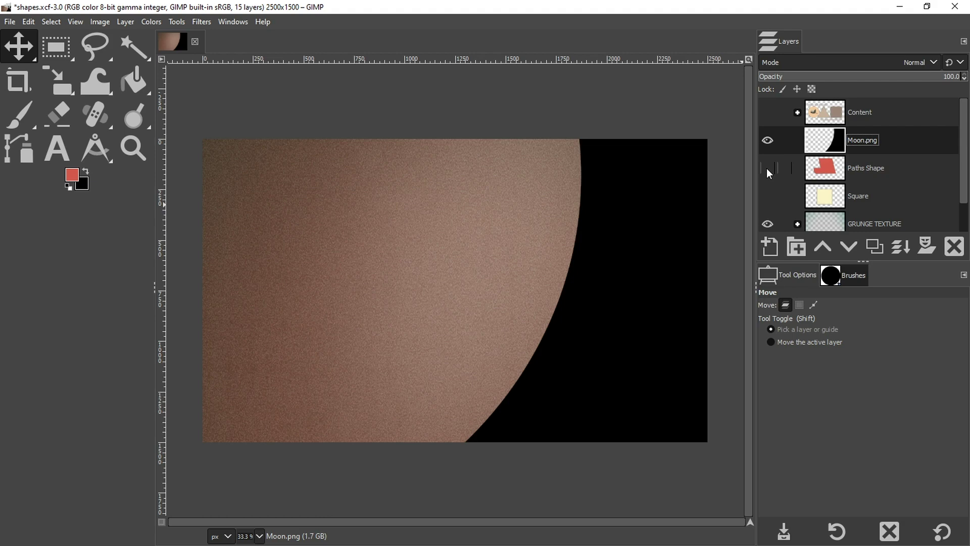
left_click(61, 83)
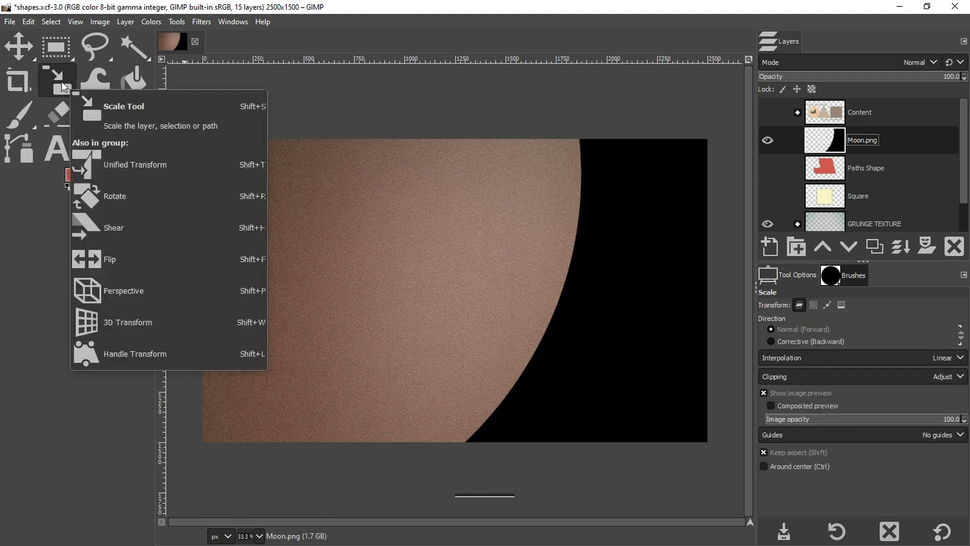
Scale the Moon.png layer from 4993 × 4897 to 500 × 490 px, proportions linked.
left_click(635, 236)
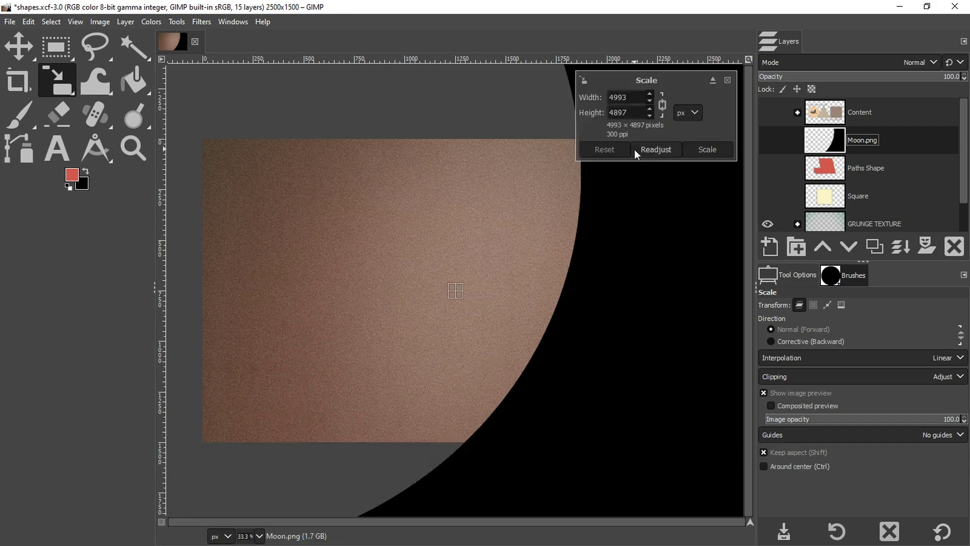
left_click(727, 80)
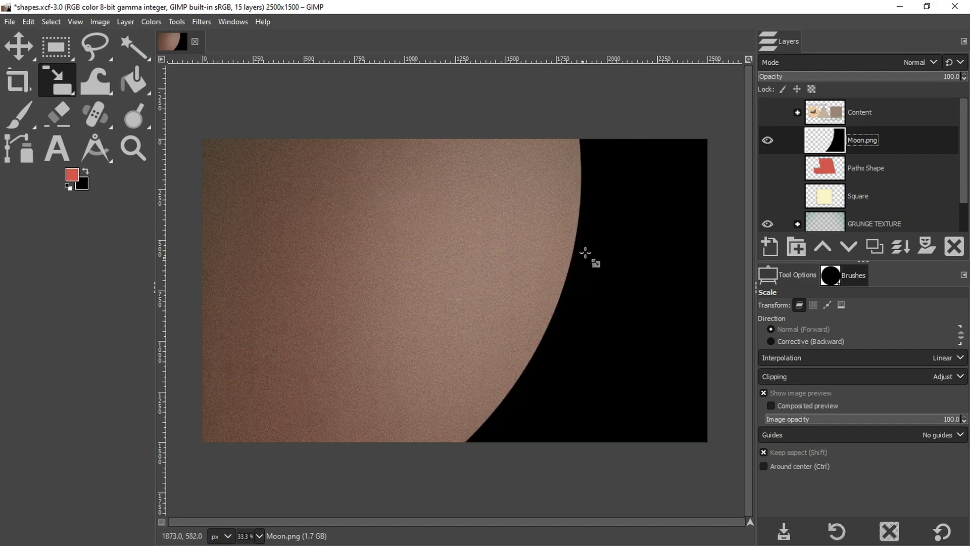
left_click_drag(621, 210, 634, 369)
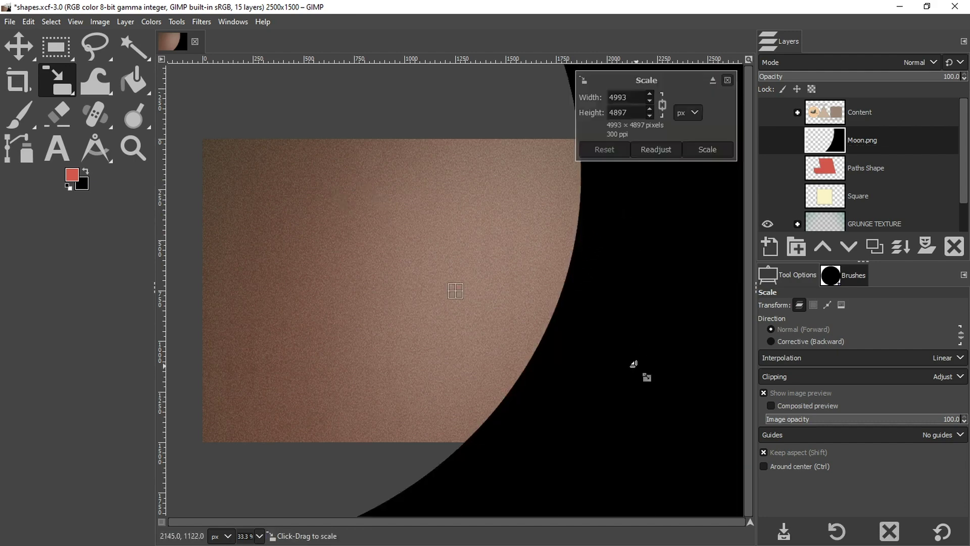
left_click(727, 80)
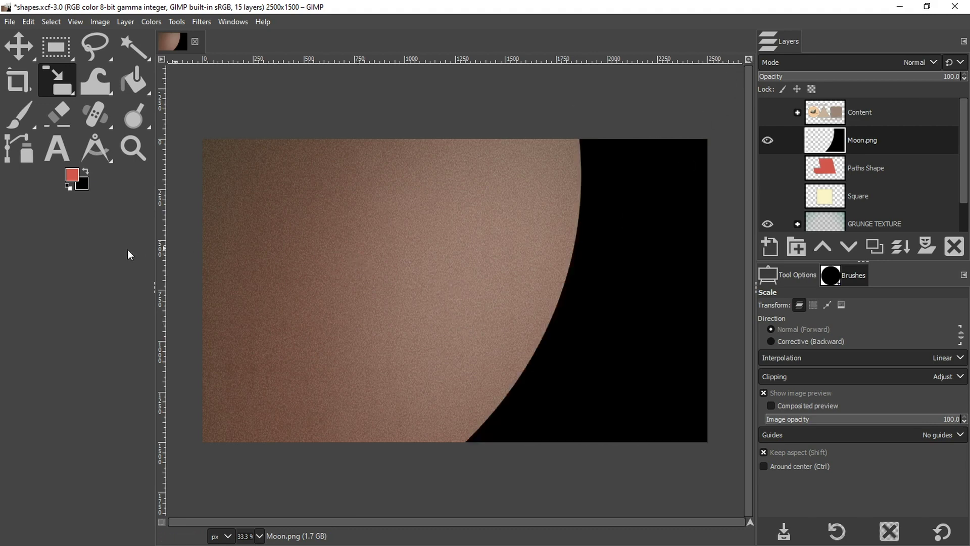
key("ctrl+z")
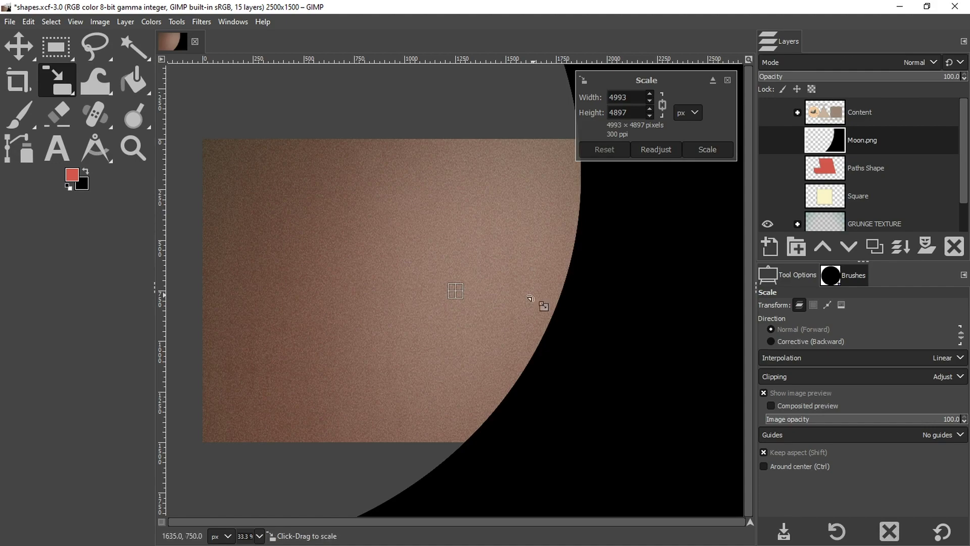
double_click(618, 97)
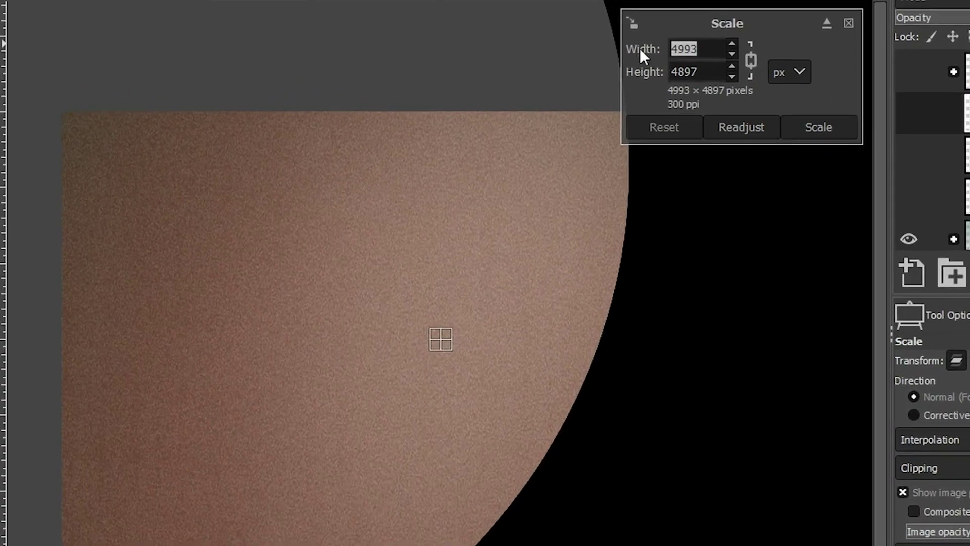
type("500")
key("Tab")
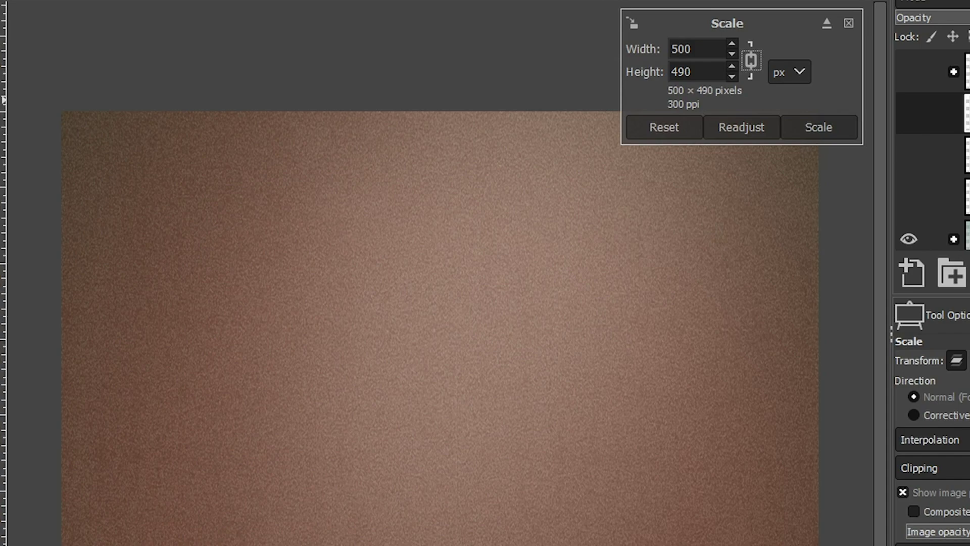
left_click(834, 126)
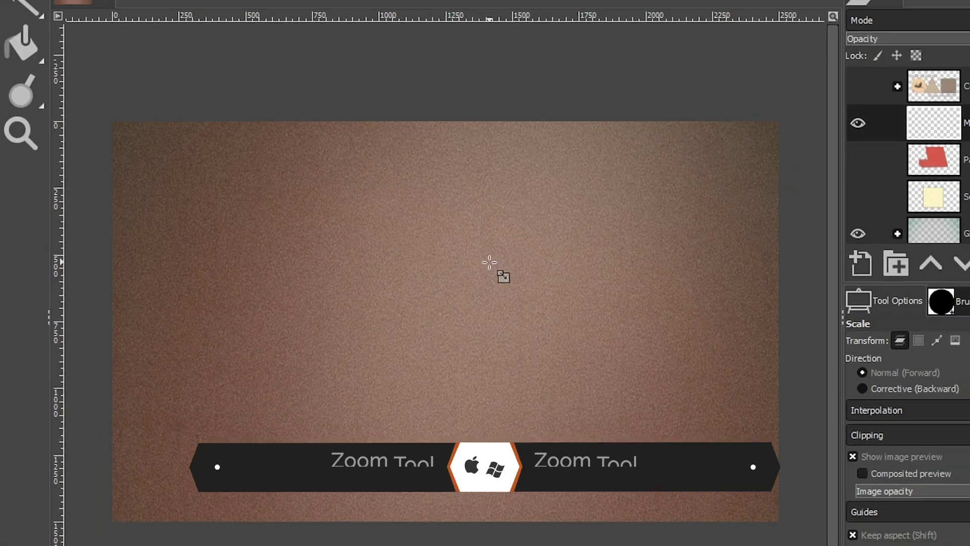
Move the scaled black crescent onto the brown canvas, just right of centre.
left_click(21, 132)
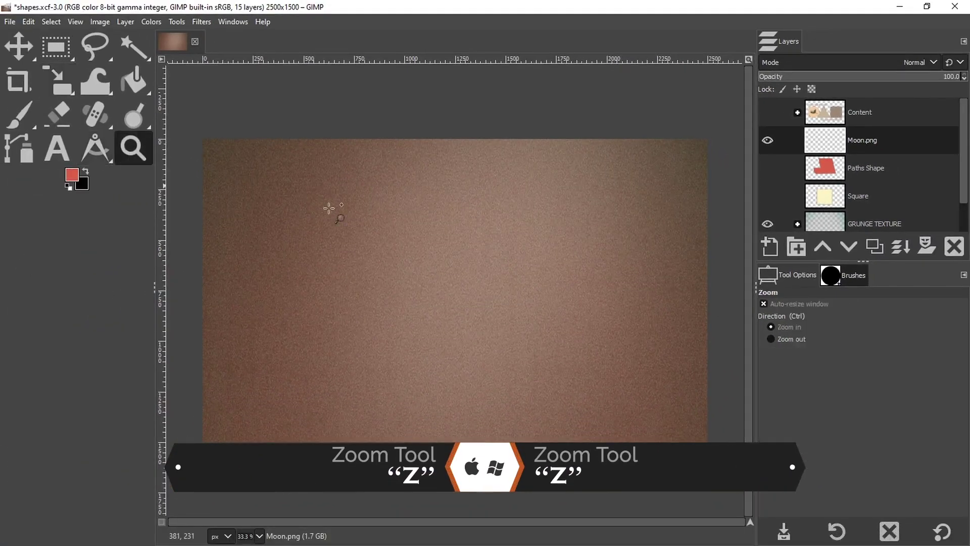
left_click(469, 280, "ctrl")
left_click(469, 281, "ctrl")
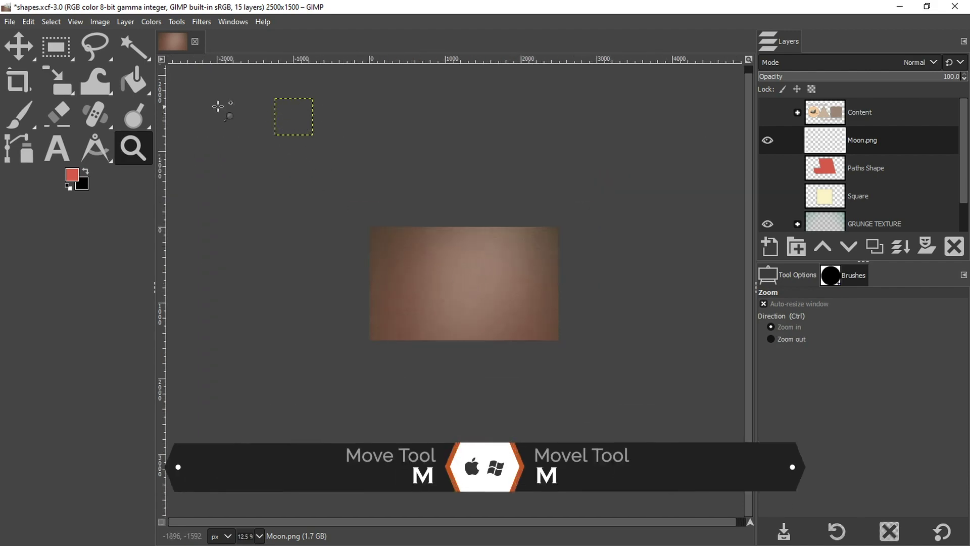
left_click(23, 54)
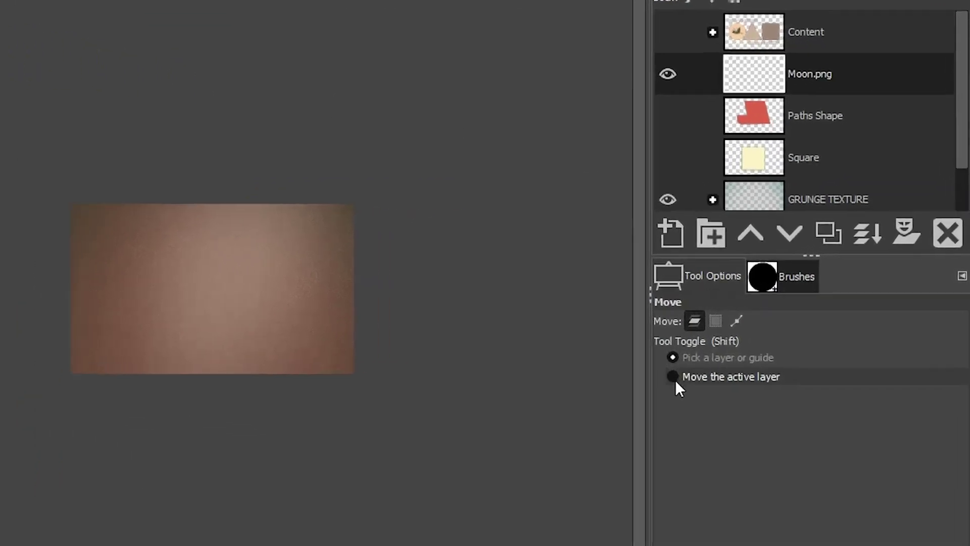
left_click(771, 341)
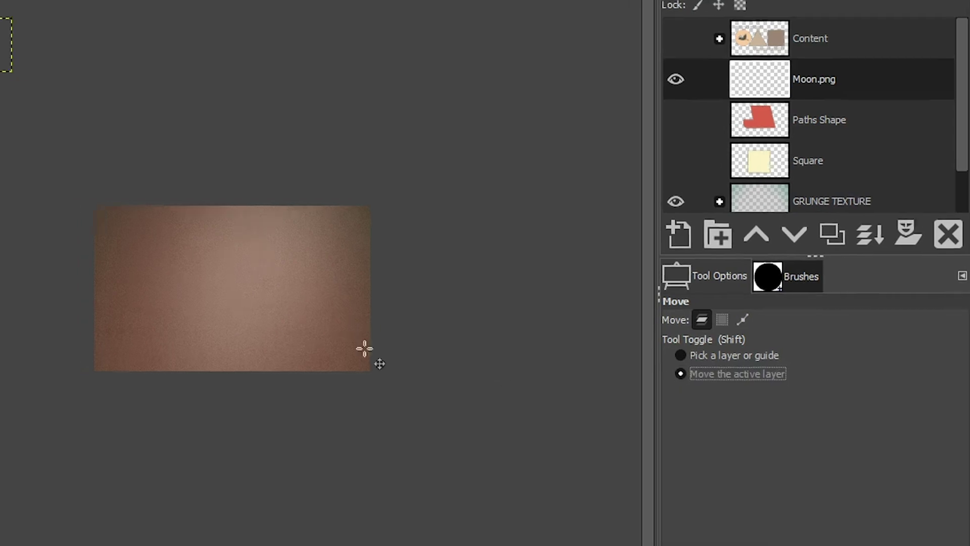
left_click_drag(10, 119, 235, 281)
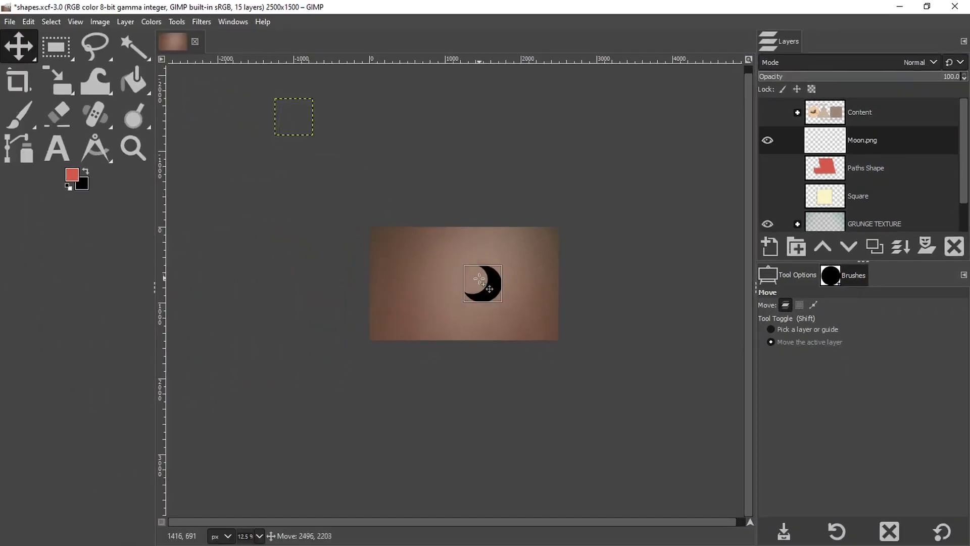
left_click_drag(479, 279, 479, 279)
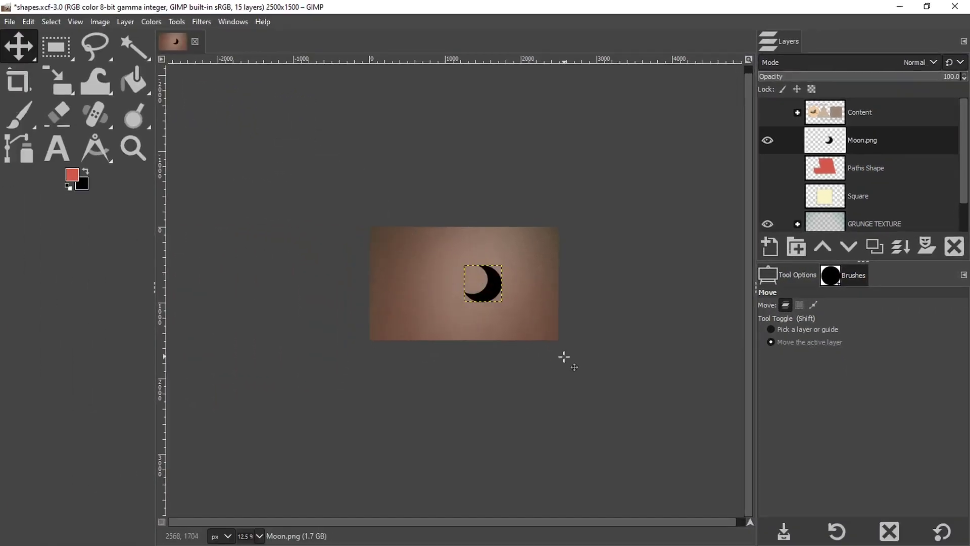
Apply Layer to Image Size to the moon layer and fit the whole image in the window.
left_click(126, 22)
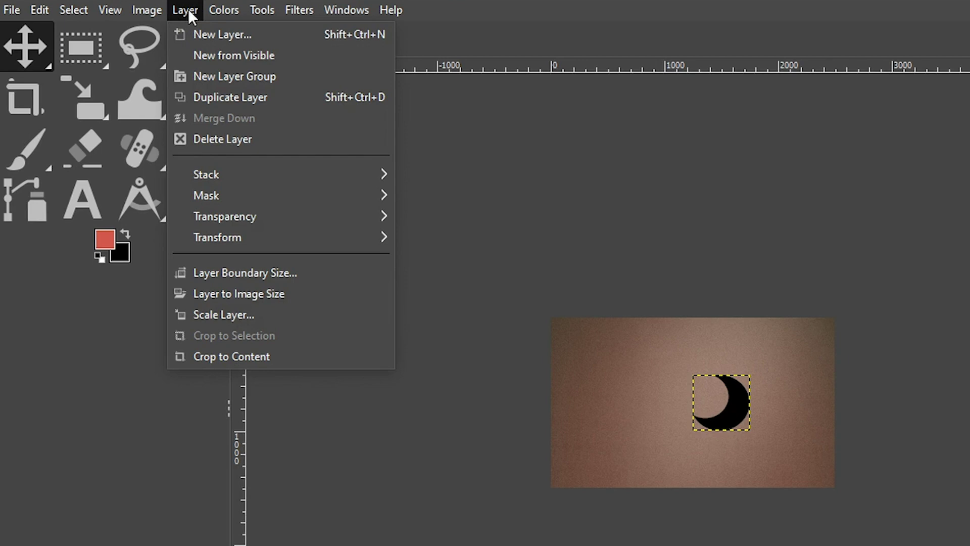
left_click(228, 292)
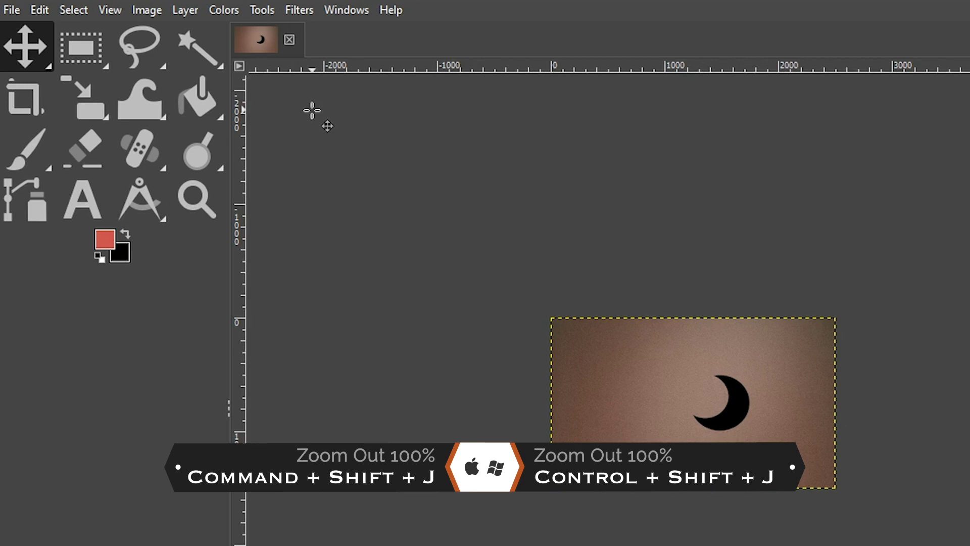
key("ctrl+shift+j")
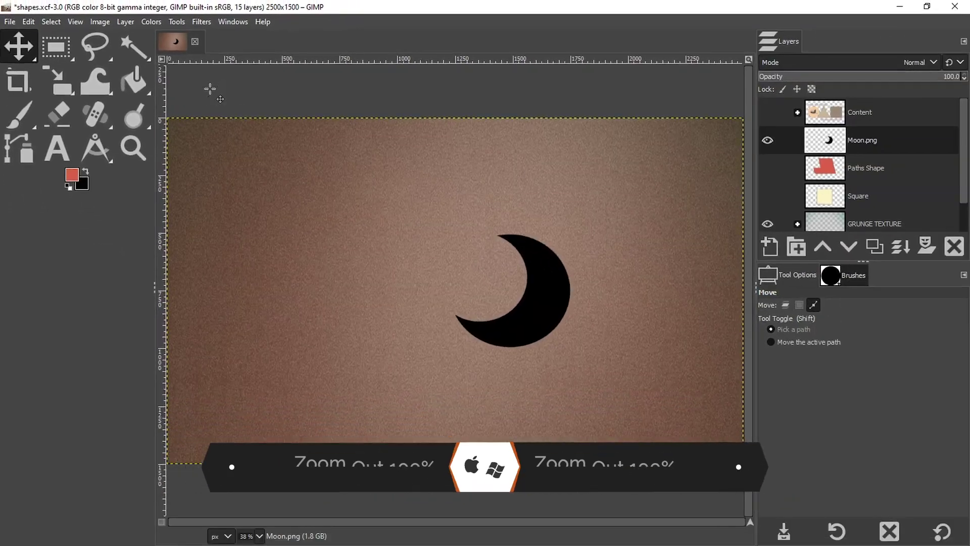